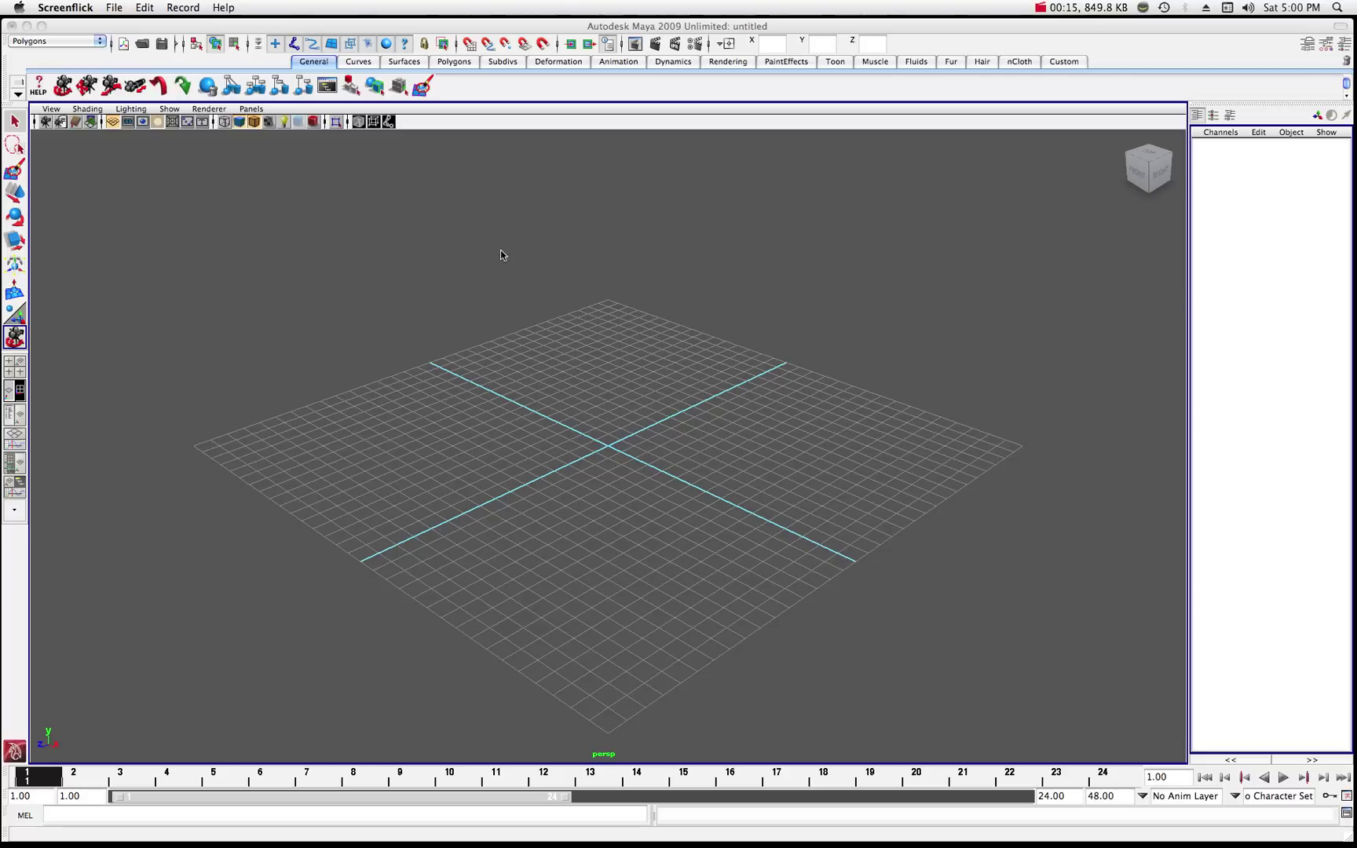
Activate the Maya 2009 window with its empty untitled scene.
left_click(272, 28)
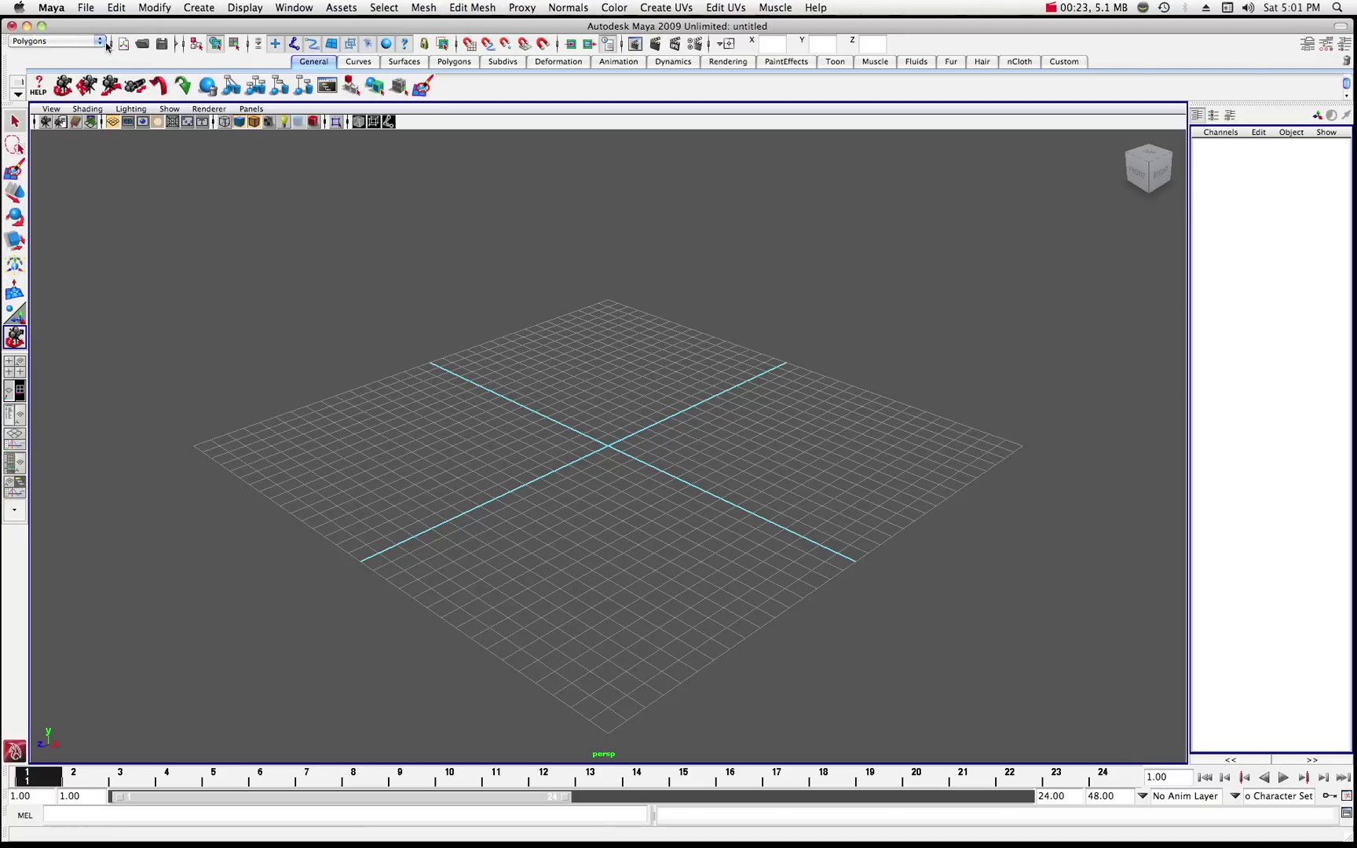
Open the Create > Text option box for the STUART bevel text.
left_click(203, 9)
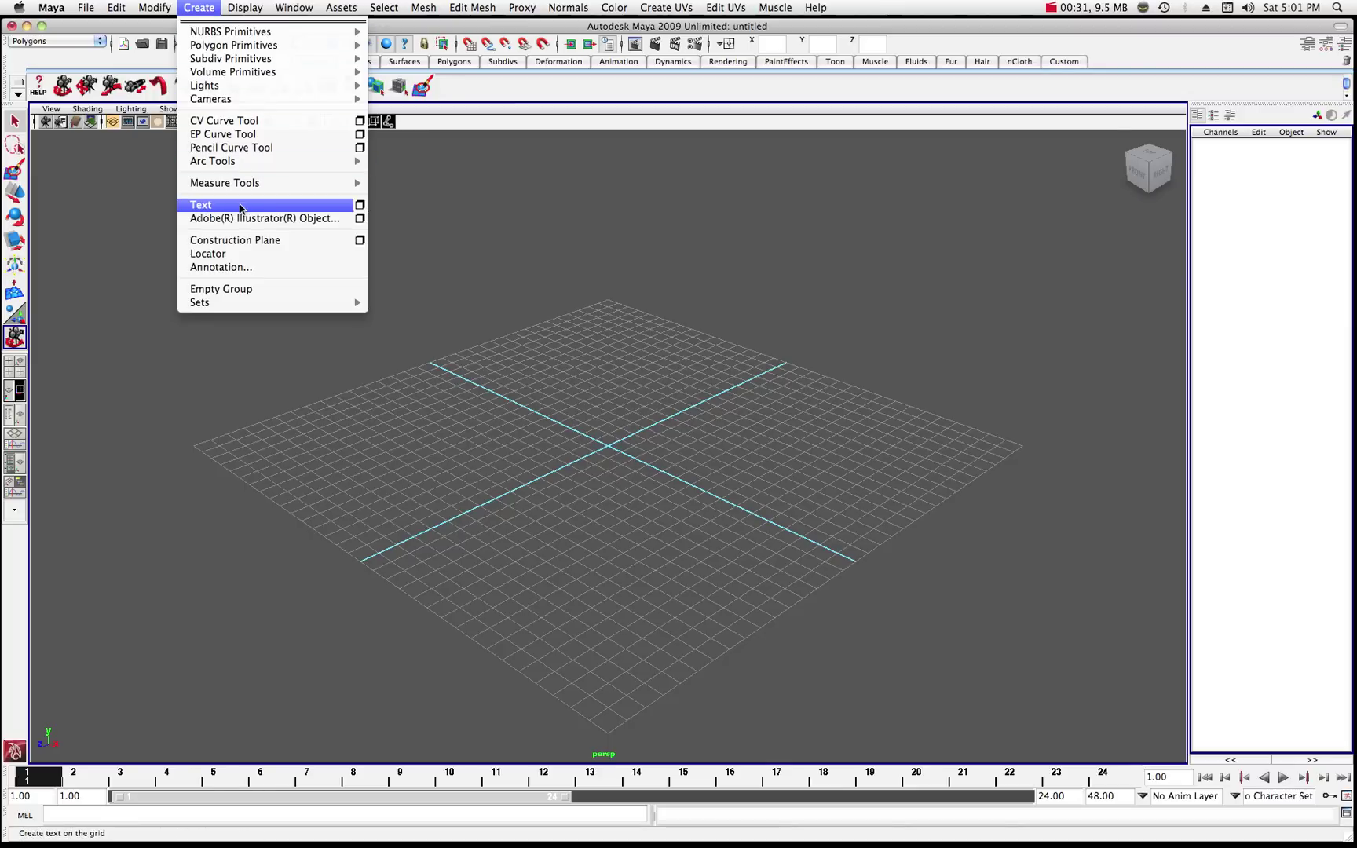
left_click(360, 205)
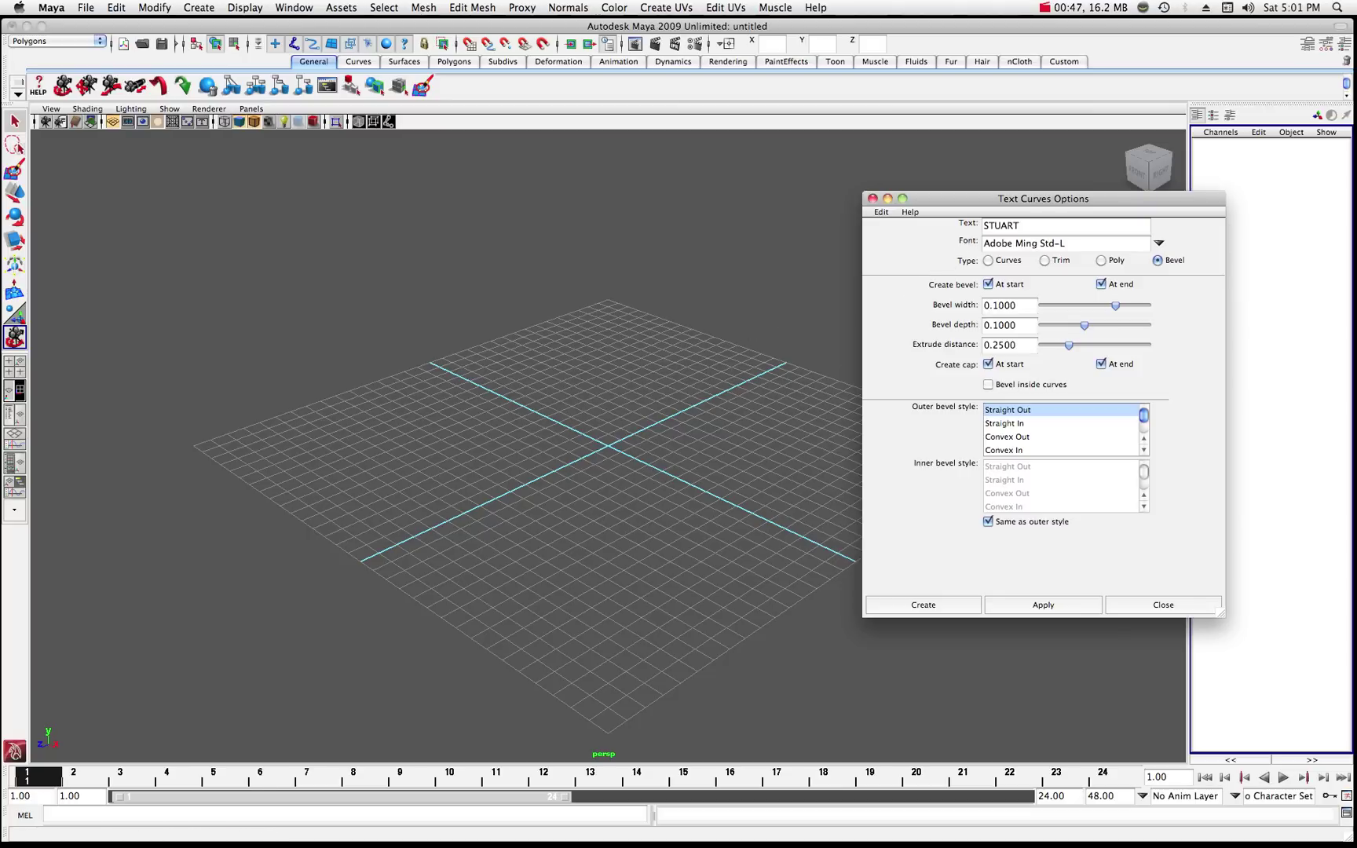
Pick Arial-Bold as the font in Text Curves Options.
left_click(1160, 244)
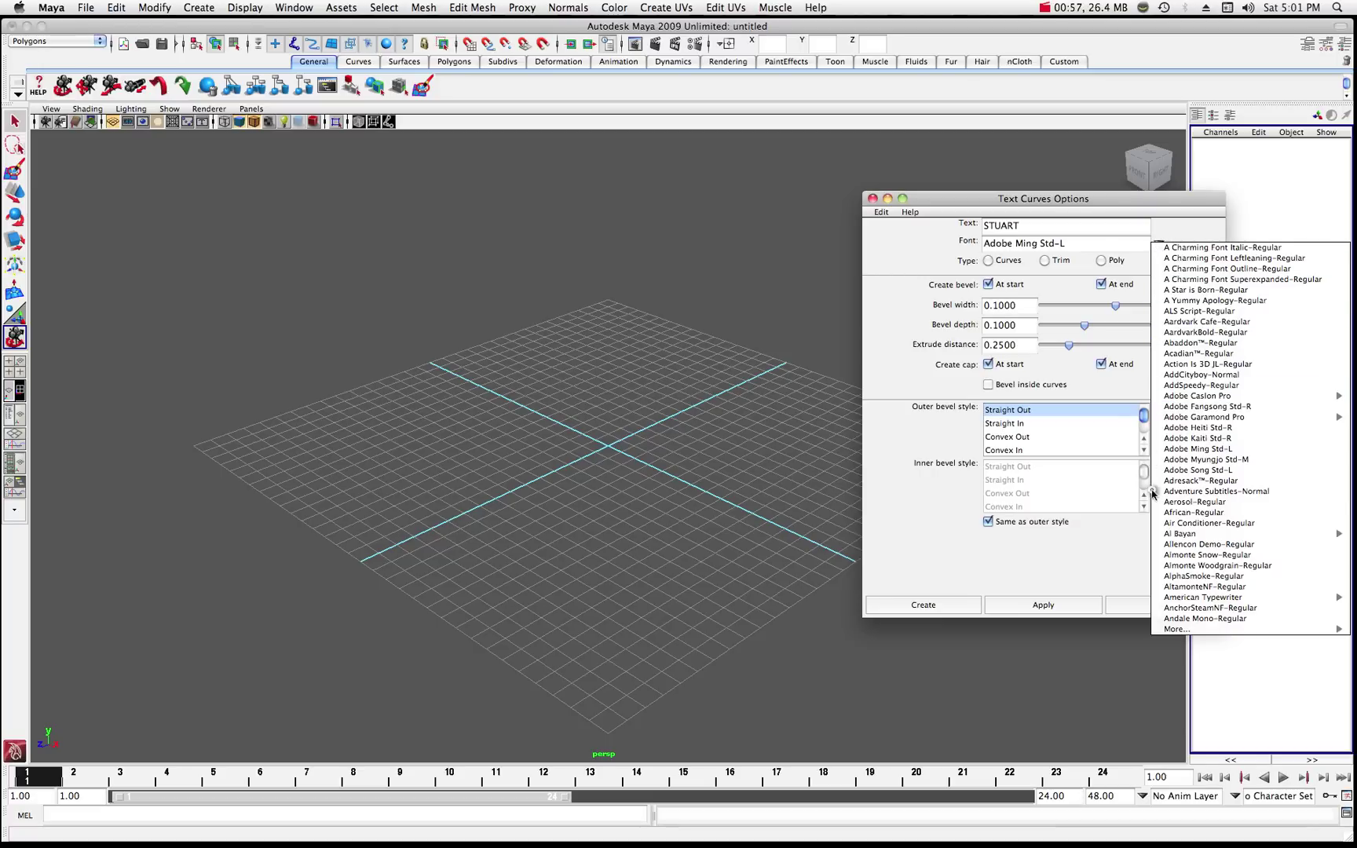
mouse_move(1174, 630)
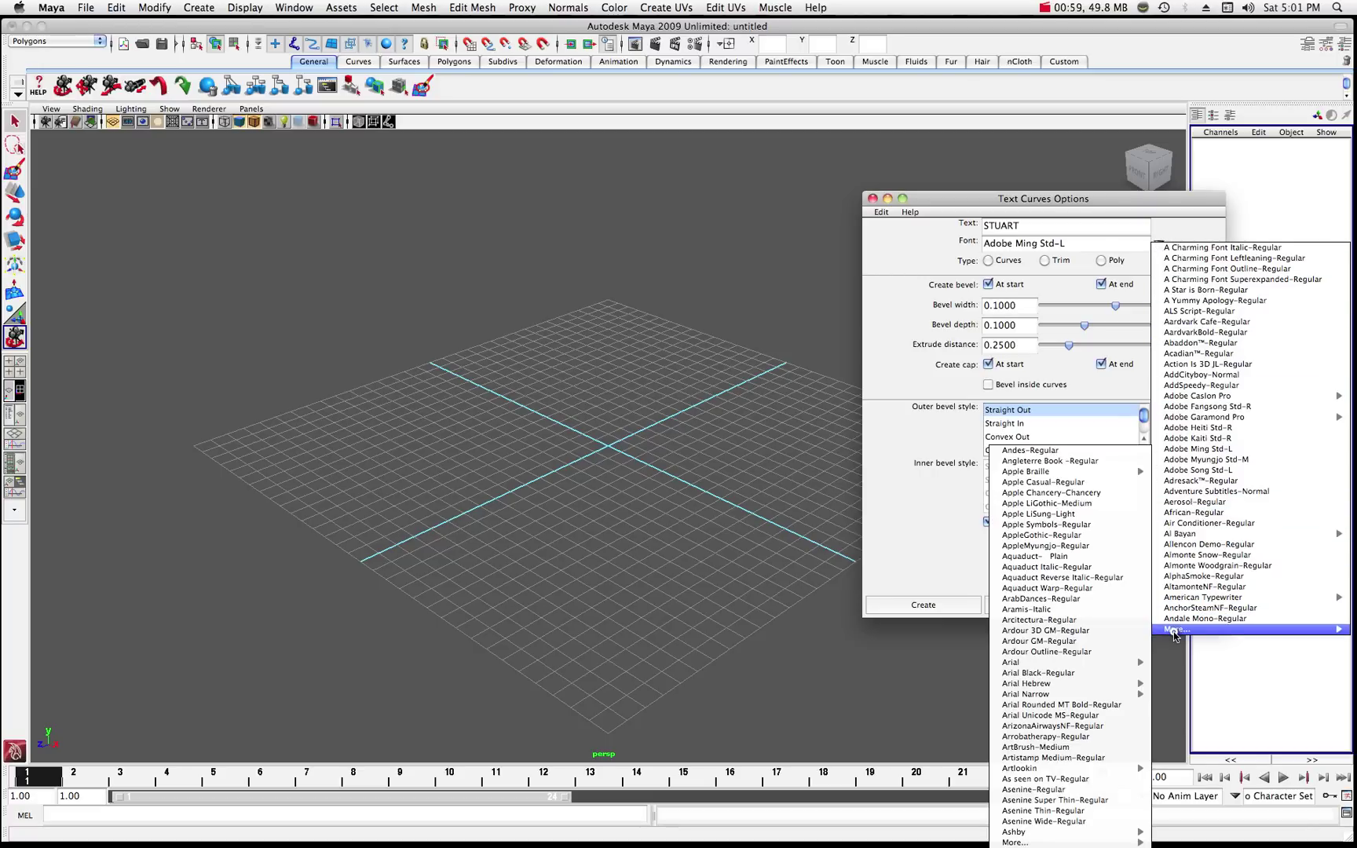
mouse_move(1112, 669)
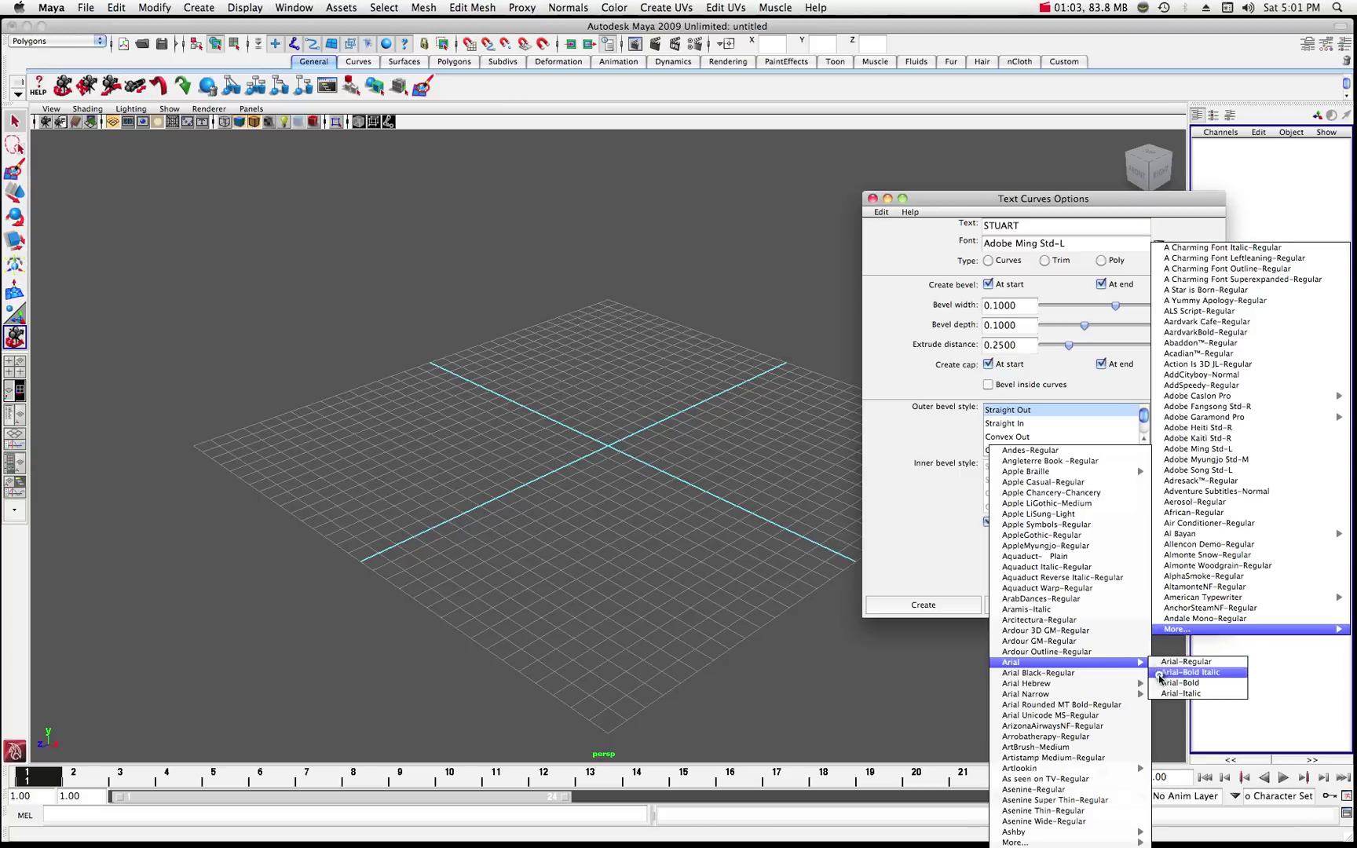
left_click(1177, 684)
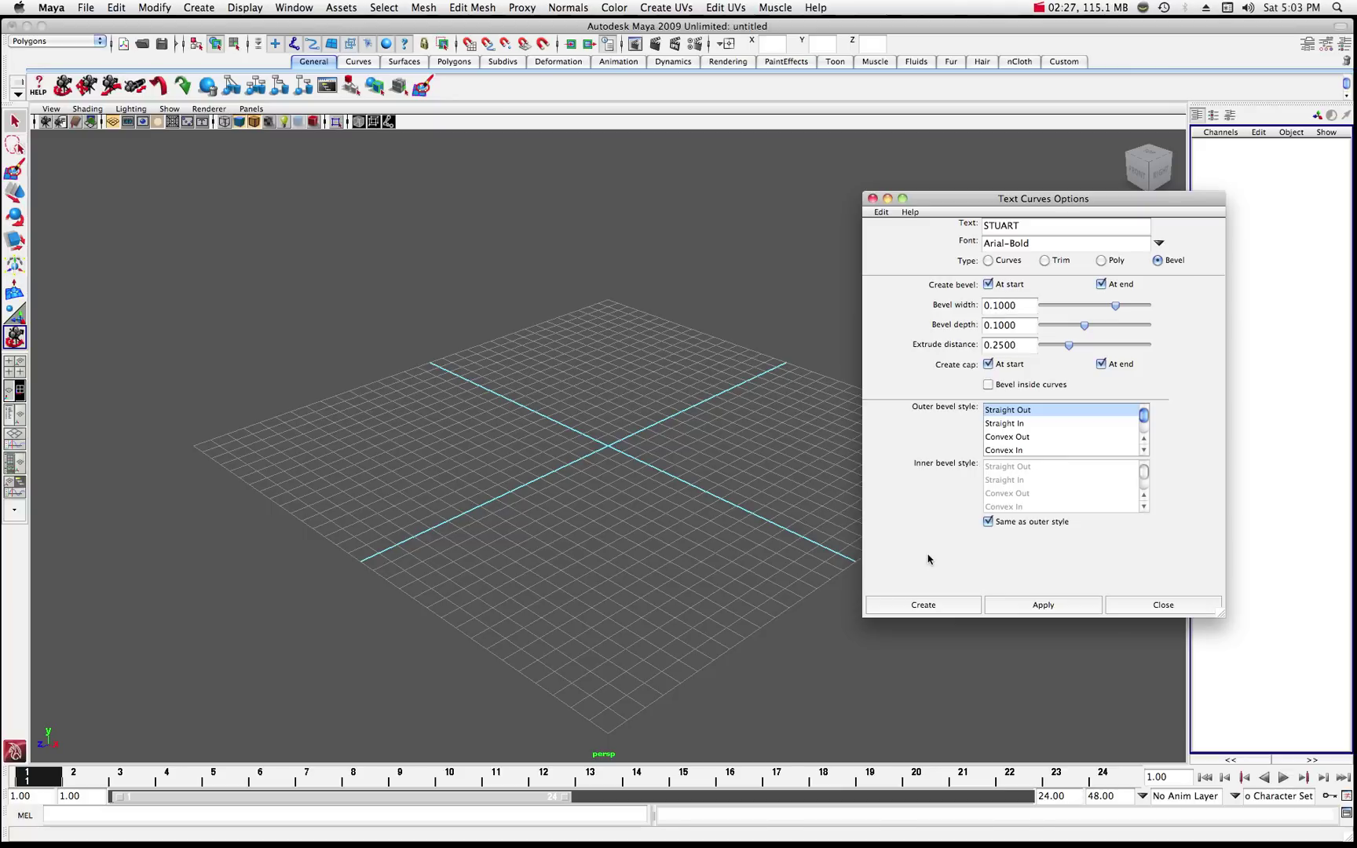
Create the beveled STUART text and zoom the camera in close to it.
left_click(924, 605)
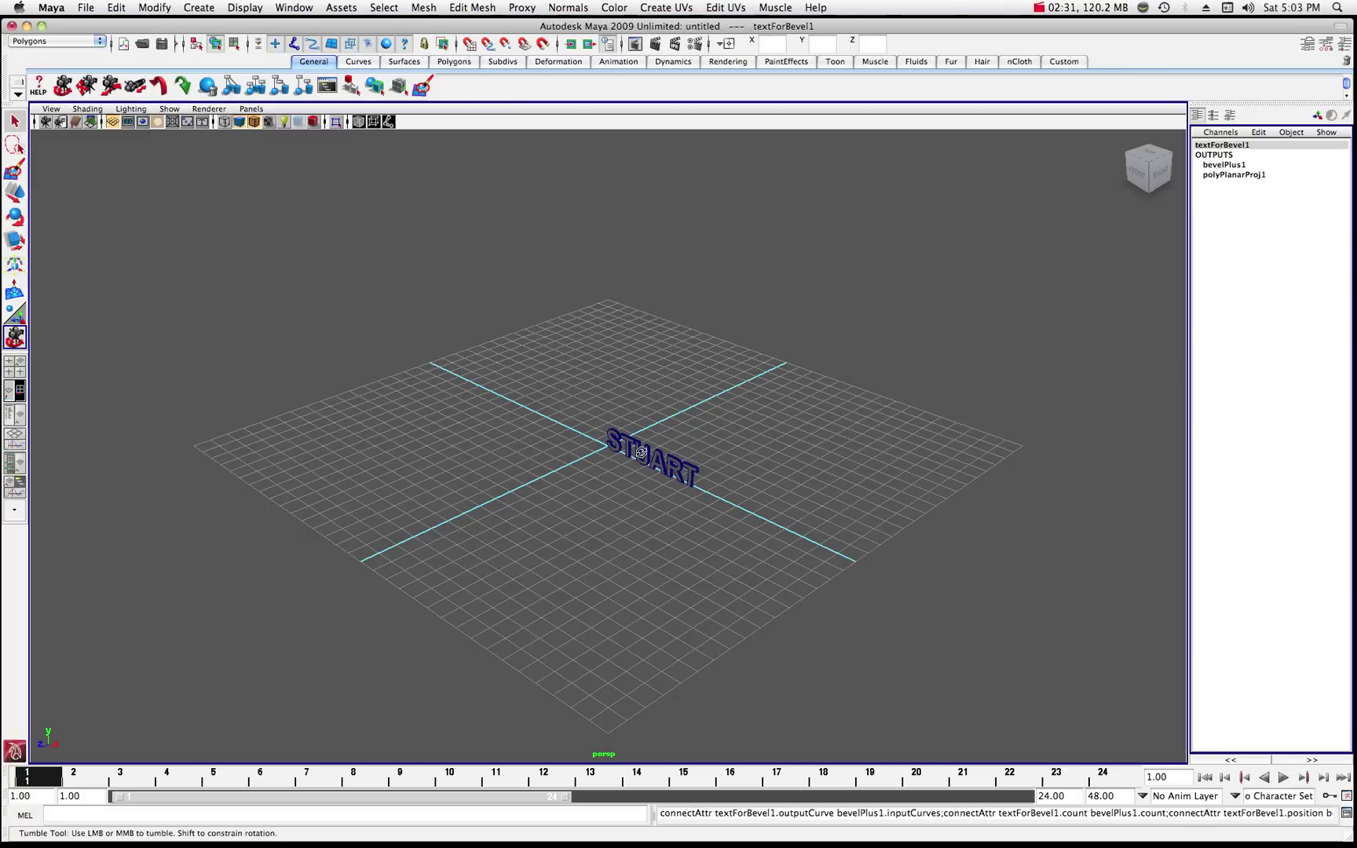
left_click_drag(594, 450, 621, 448)
scroll(636, 443, "up", 5)
scroll(706, 400, "up", 5)
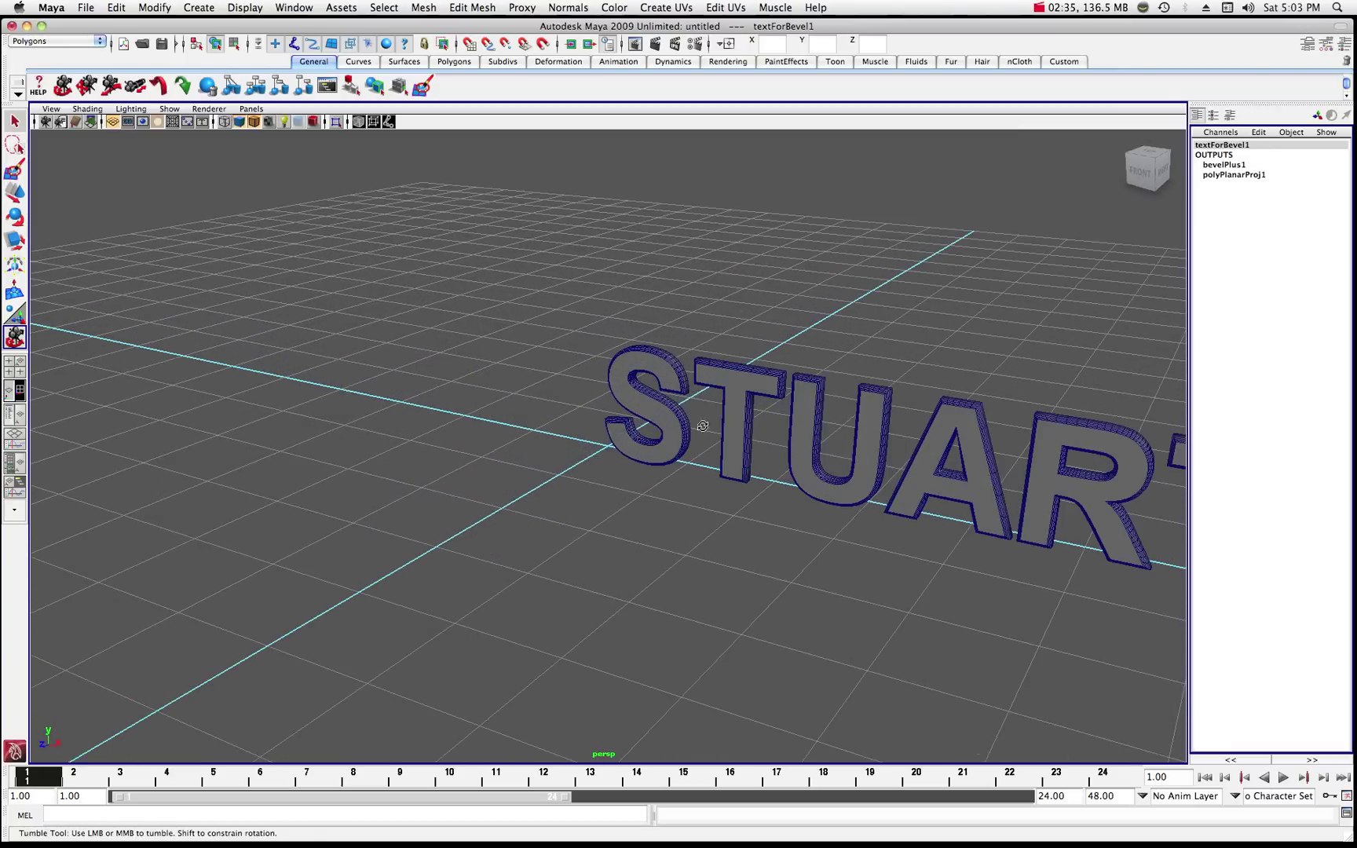
mouse_move(706, 403)
left_mouse_down()
mouse_move(685, 409)
mouse_move(745, 406)
mouse_move(720, 406)
left_mouse_up()
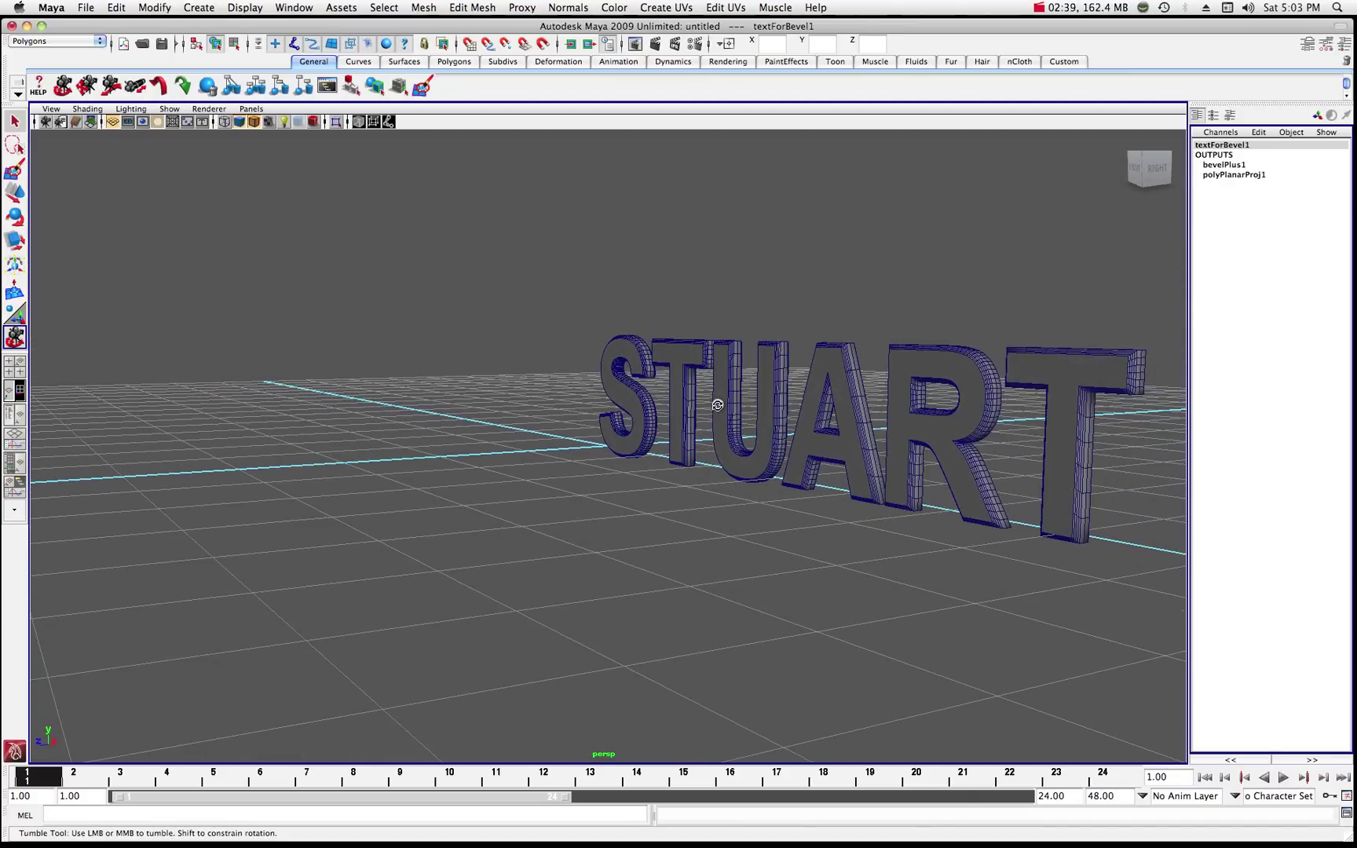
Inspect STUART in wireframe, then shaded with wireframe overlay from a near-front view.
key("4")
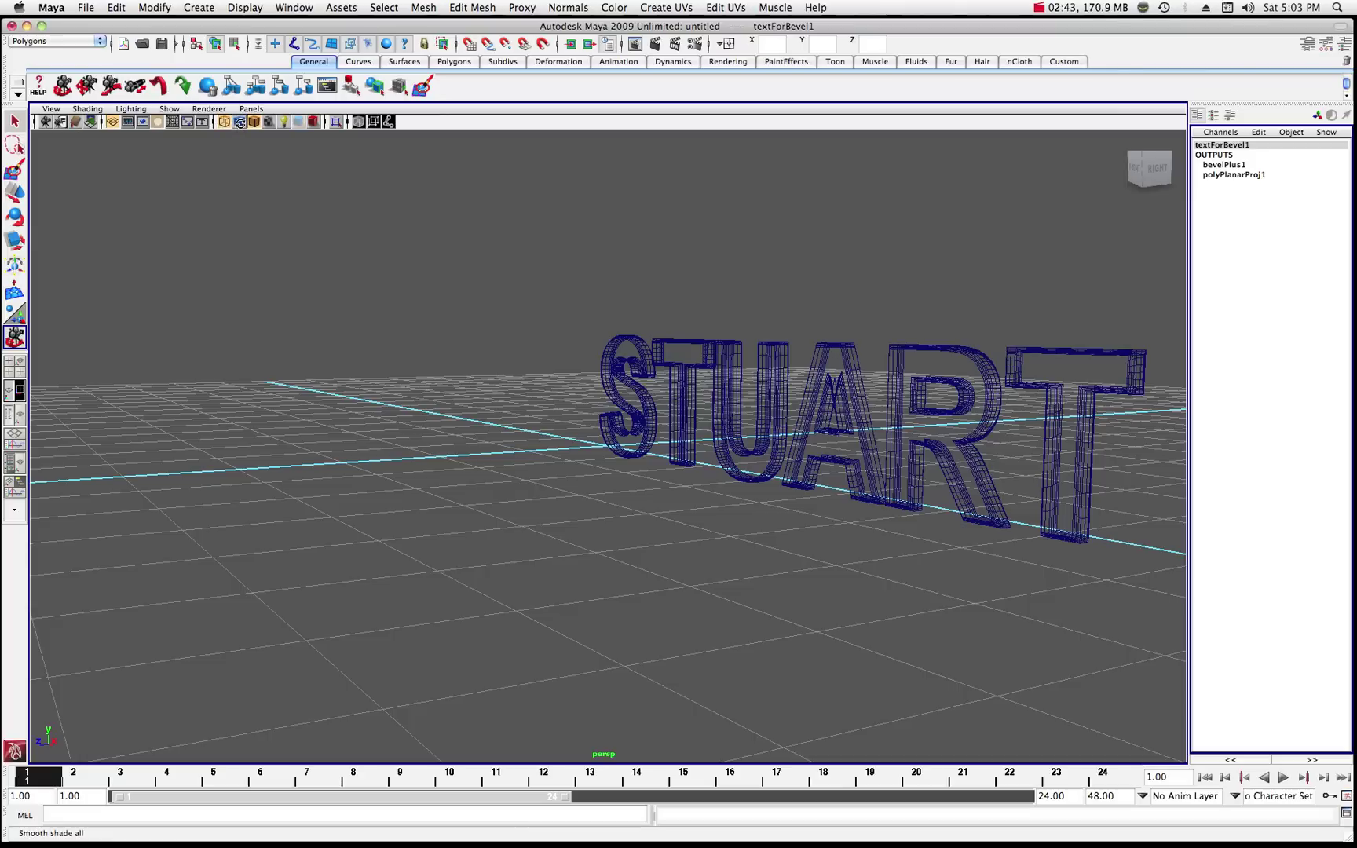
left_click(239, 122)
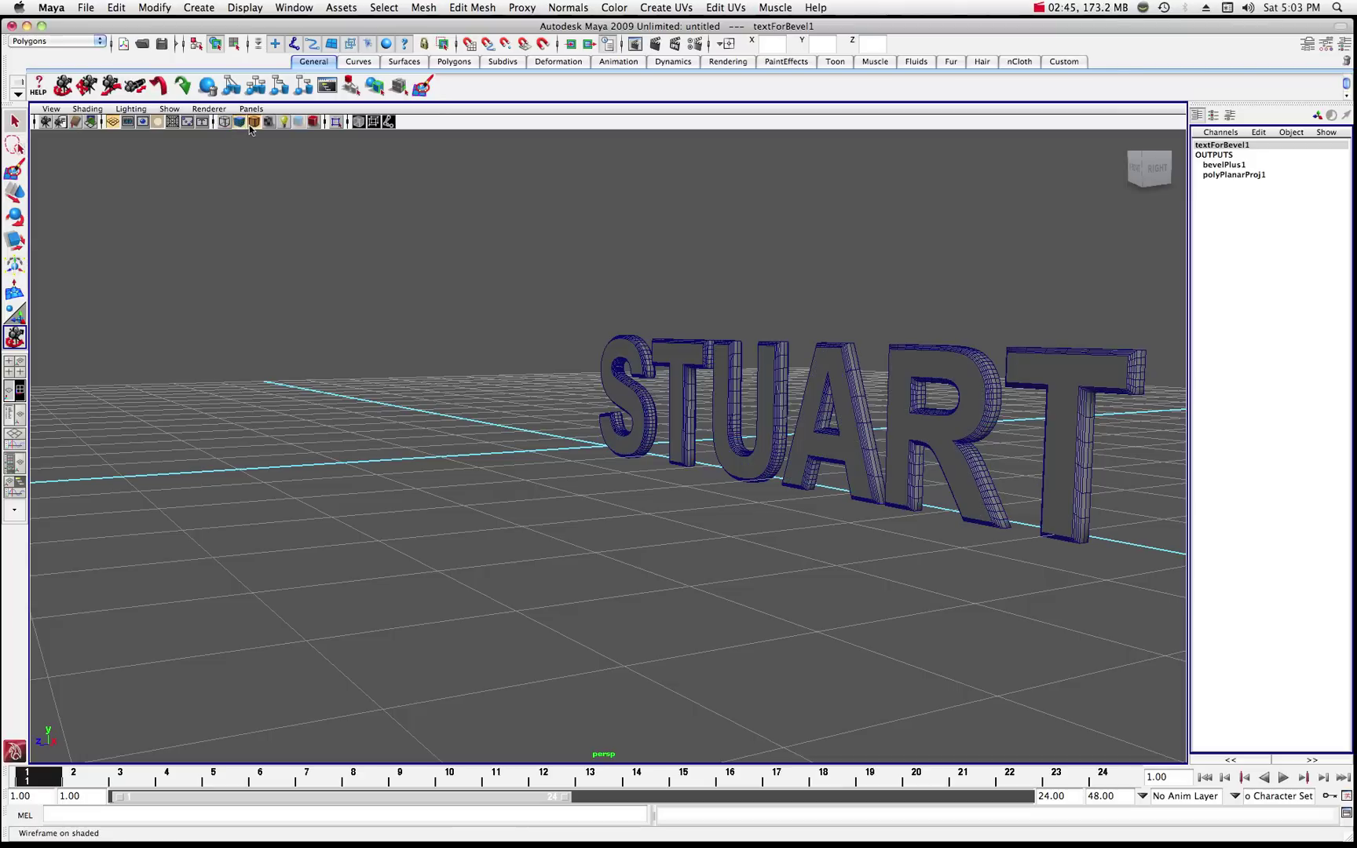
left_click(254, 122)
left_click(254, 123)
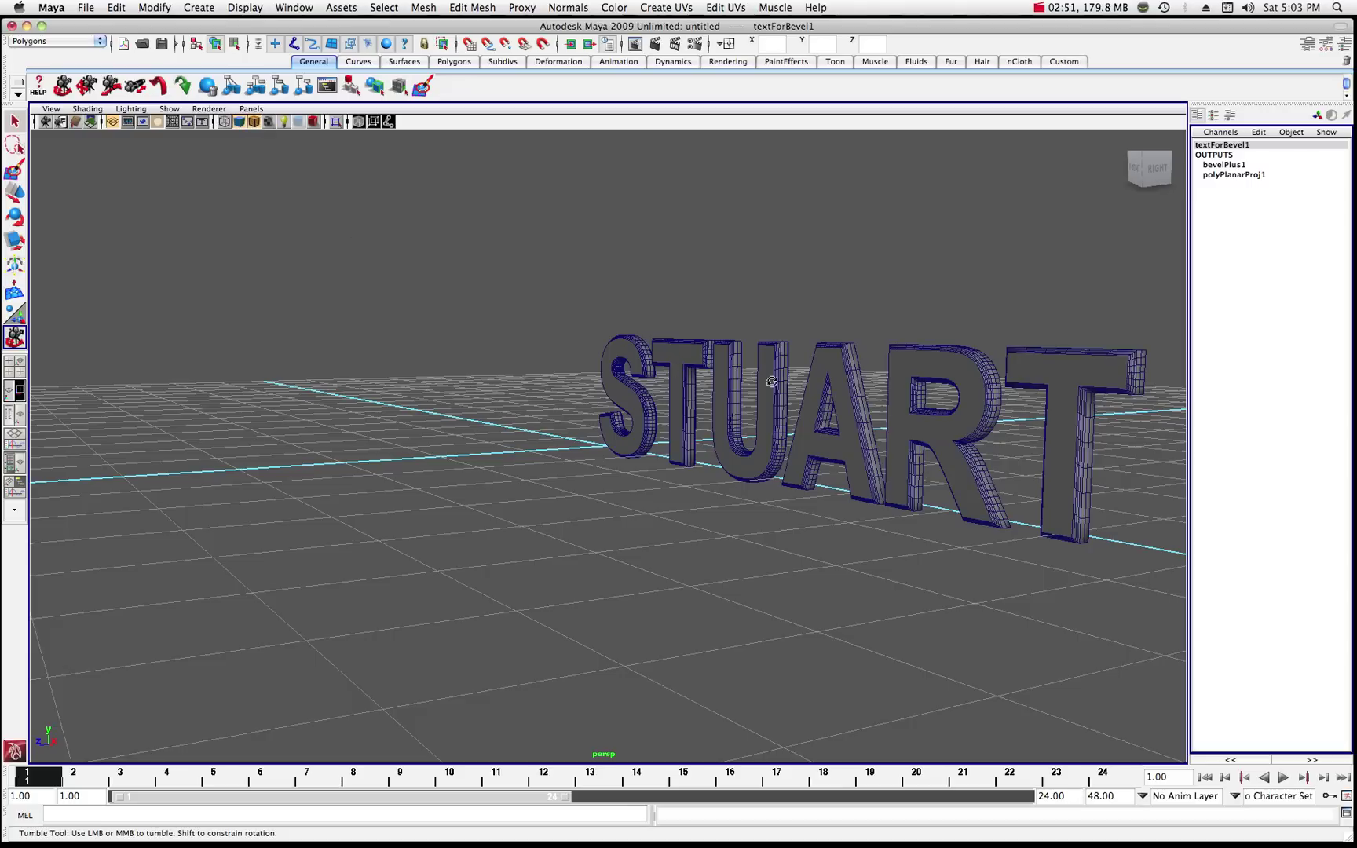
left_click_drag(494, 336, 461, 334)
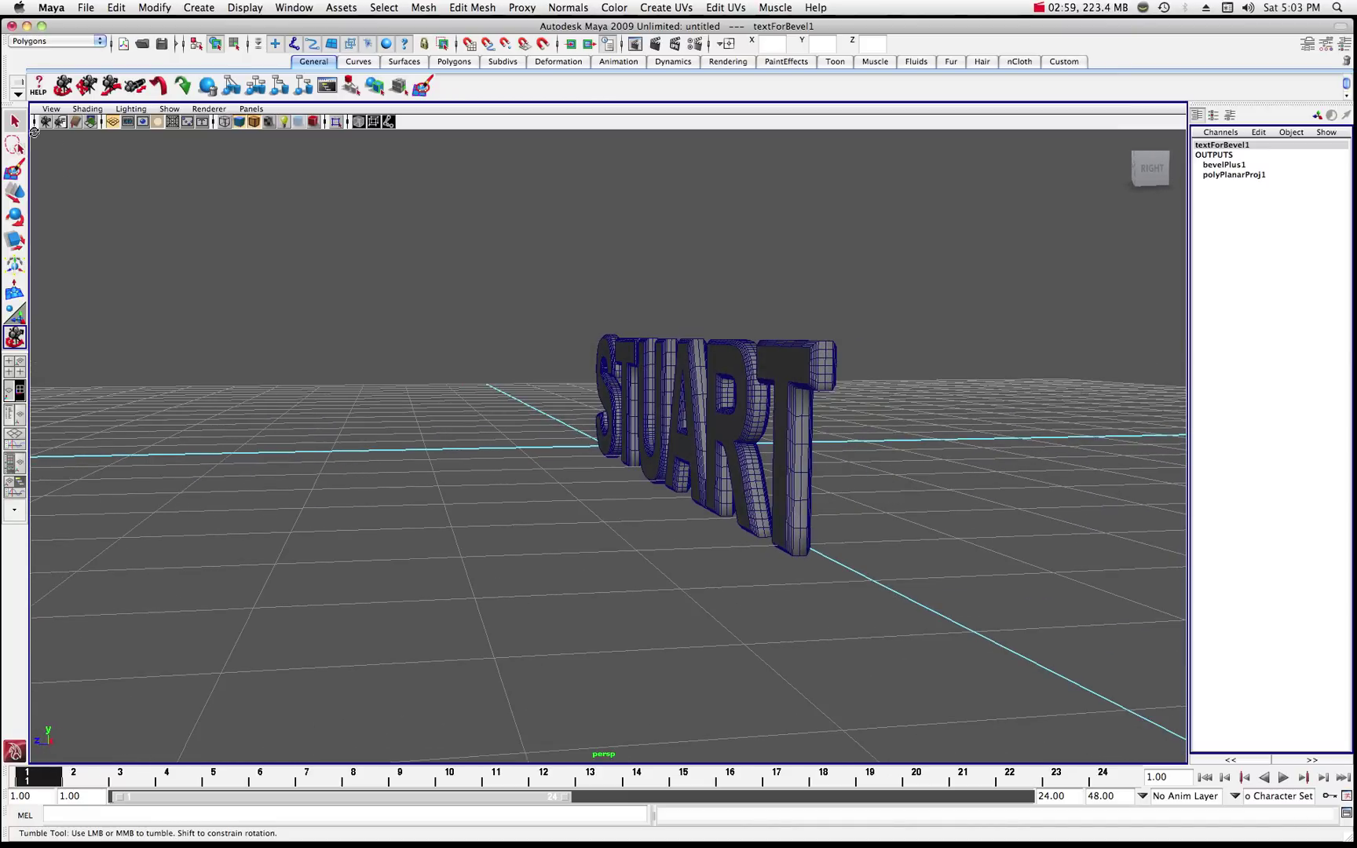
Select the polySurface1 text mesh with the Move Tool, viewed close from the front.
left_click(17, 123)
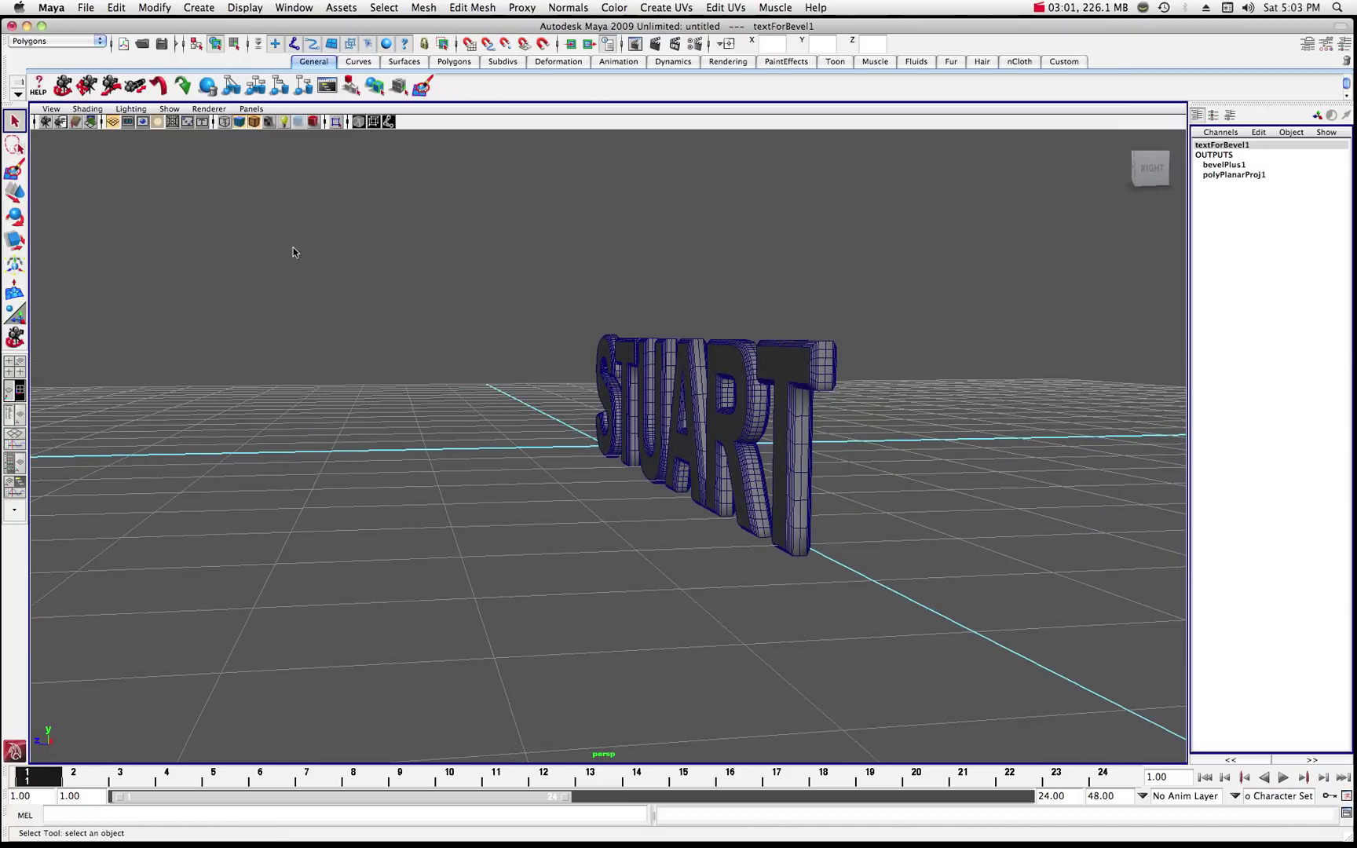
left_click(735, 363)
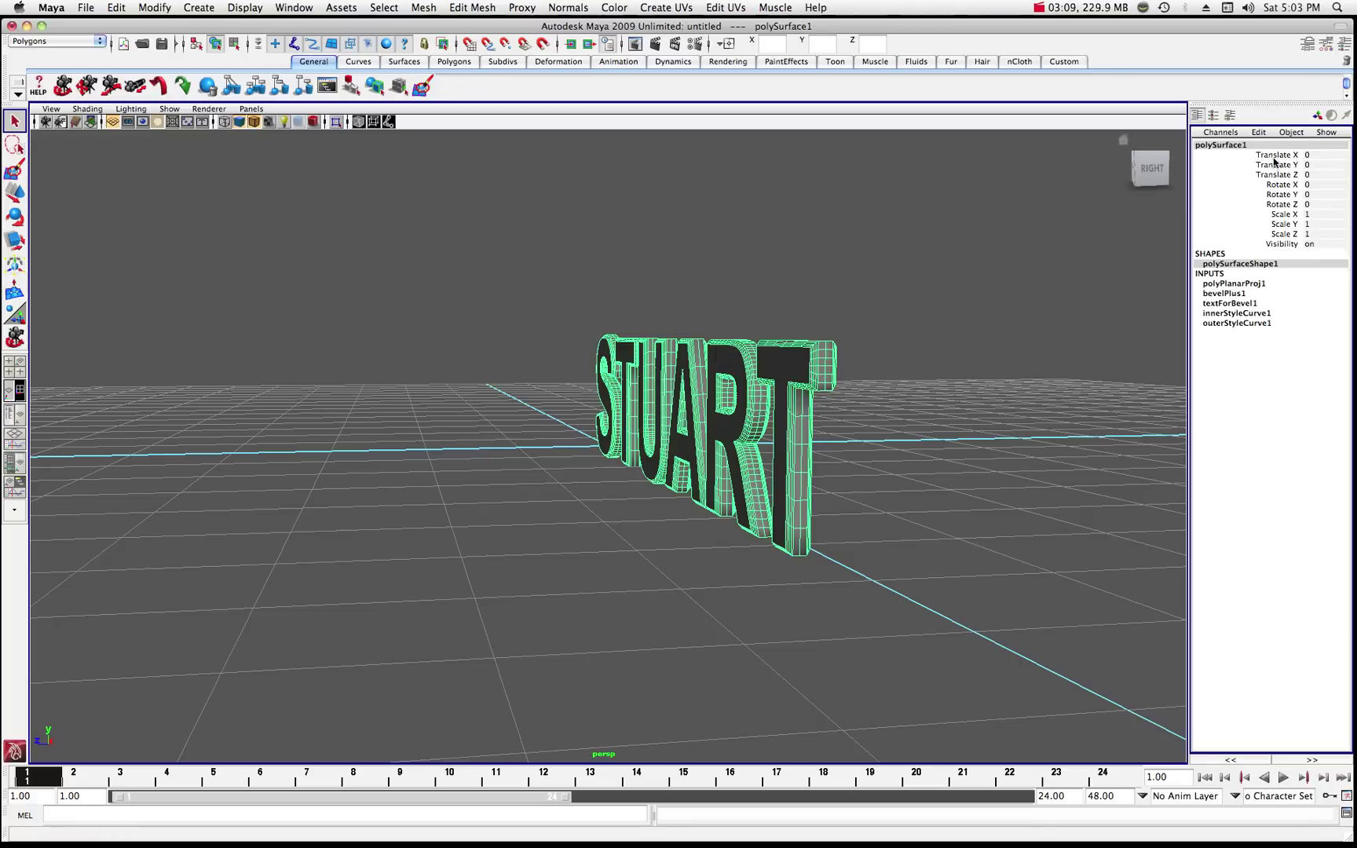
left_click(14, 192)
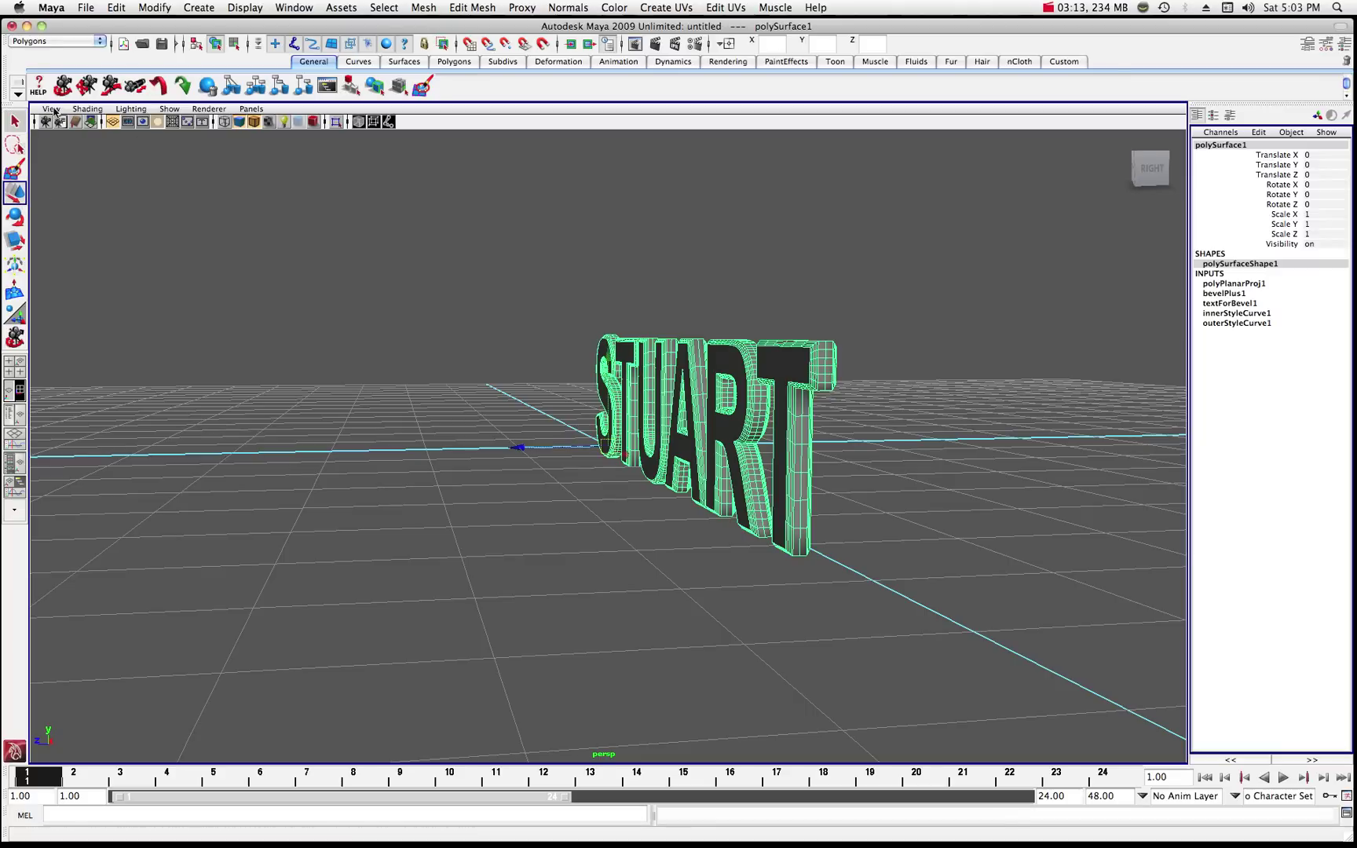
left_click(63, 86)
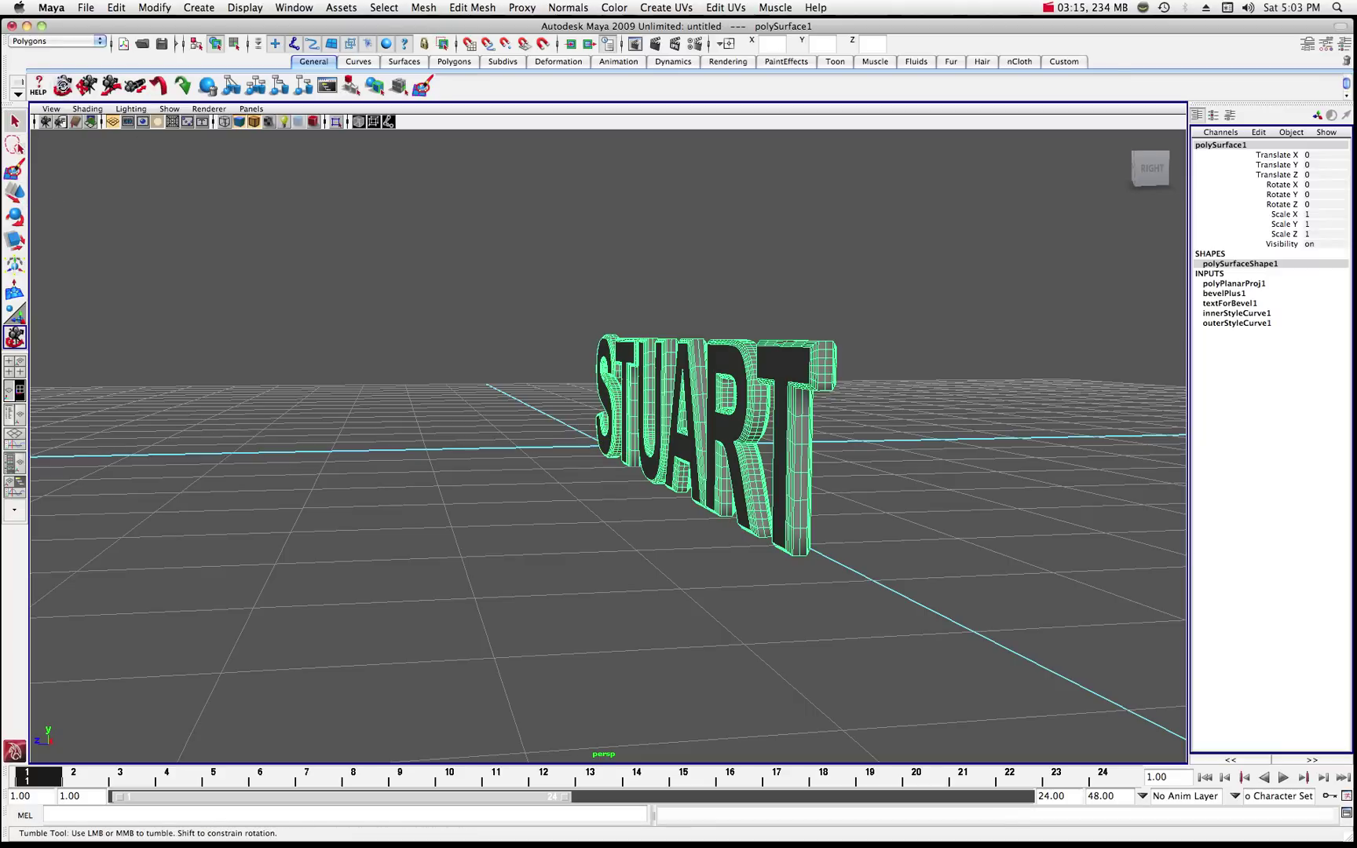
left_click_drag(263, 252, 564, 316)
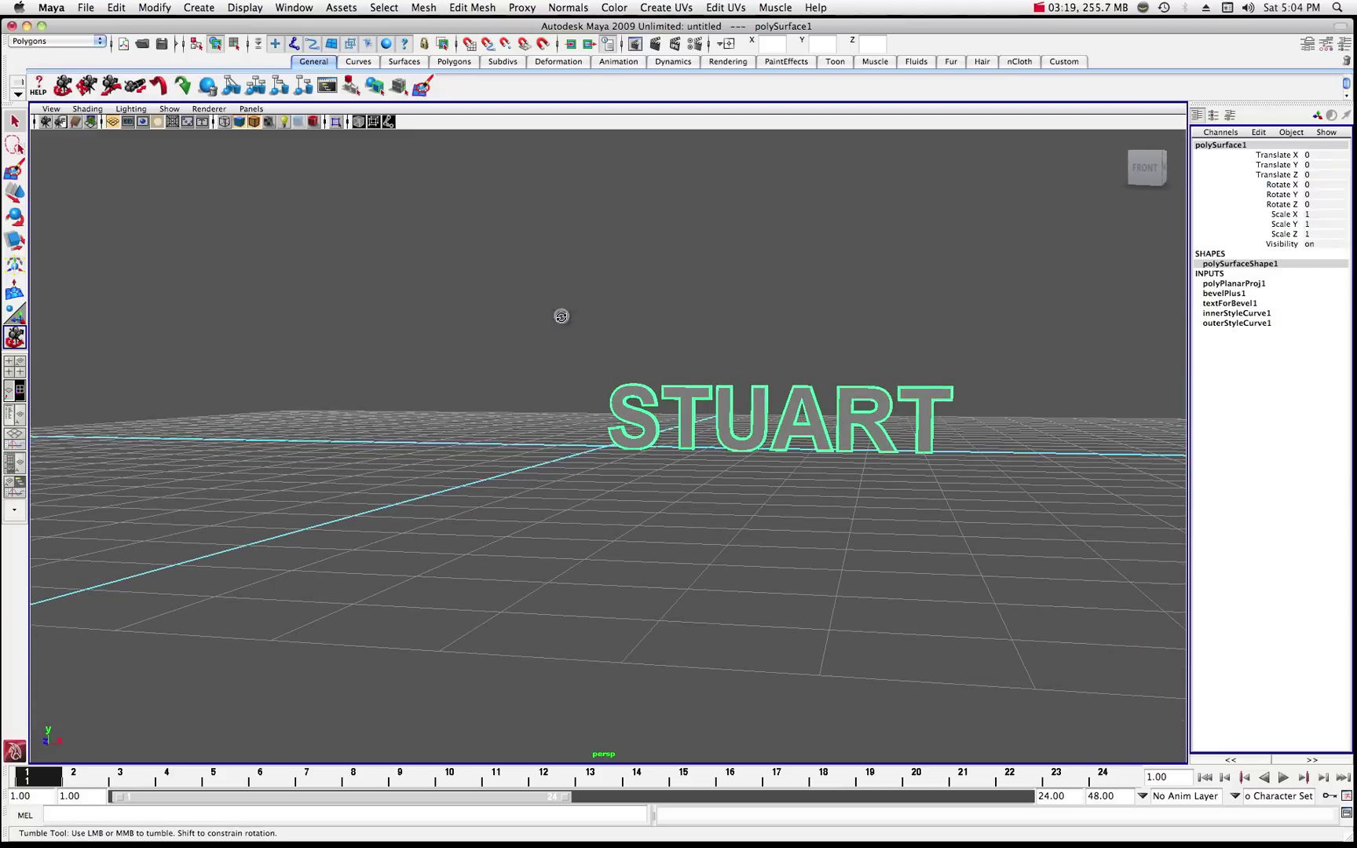
left_click(15, 193)
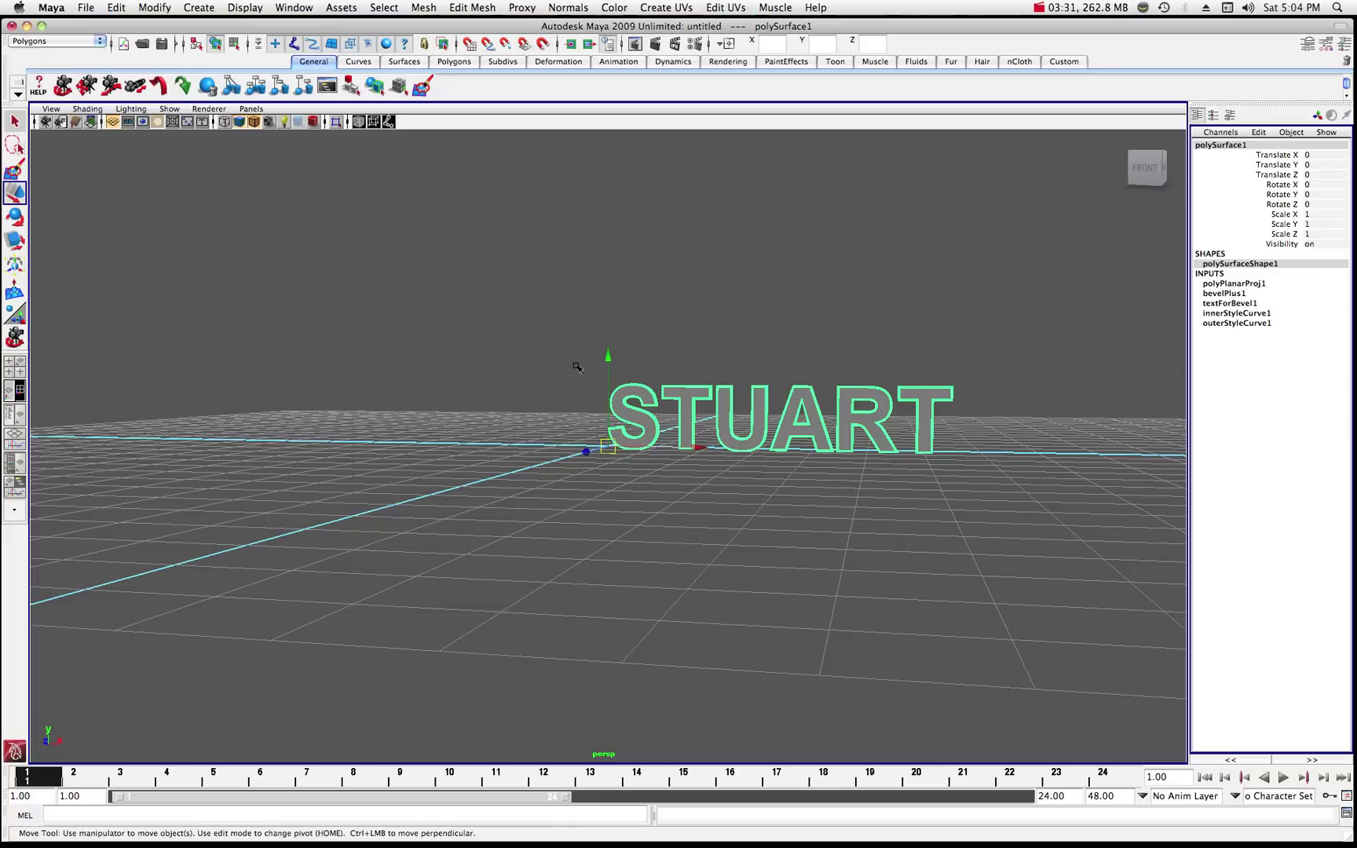
right_click_drag(657, 352, 688, 354, "alt")
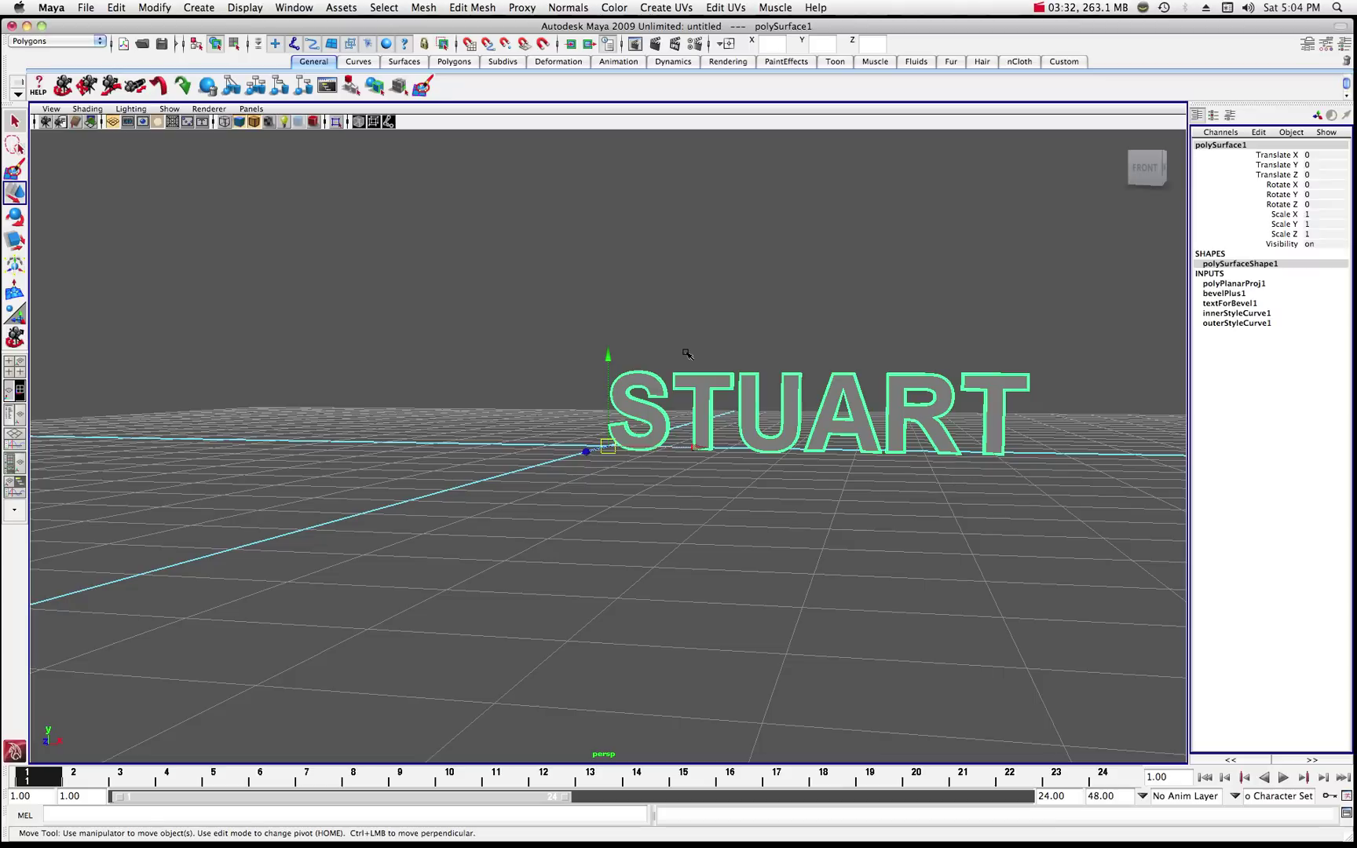
Browse polySurface1's Attribute Editor tabs and list its connected nodes.
left_click(1308, 46)
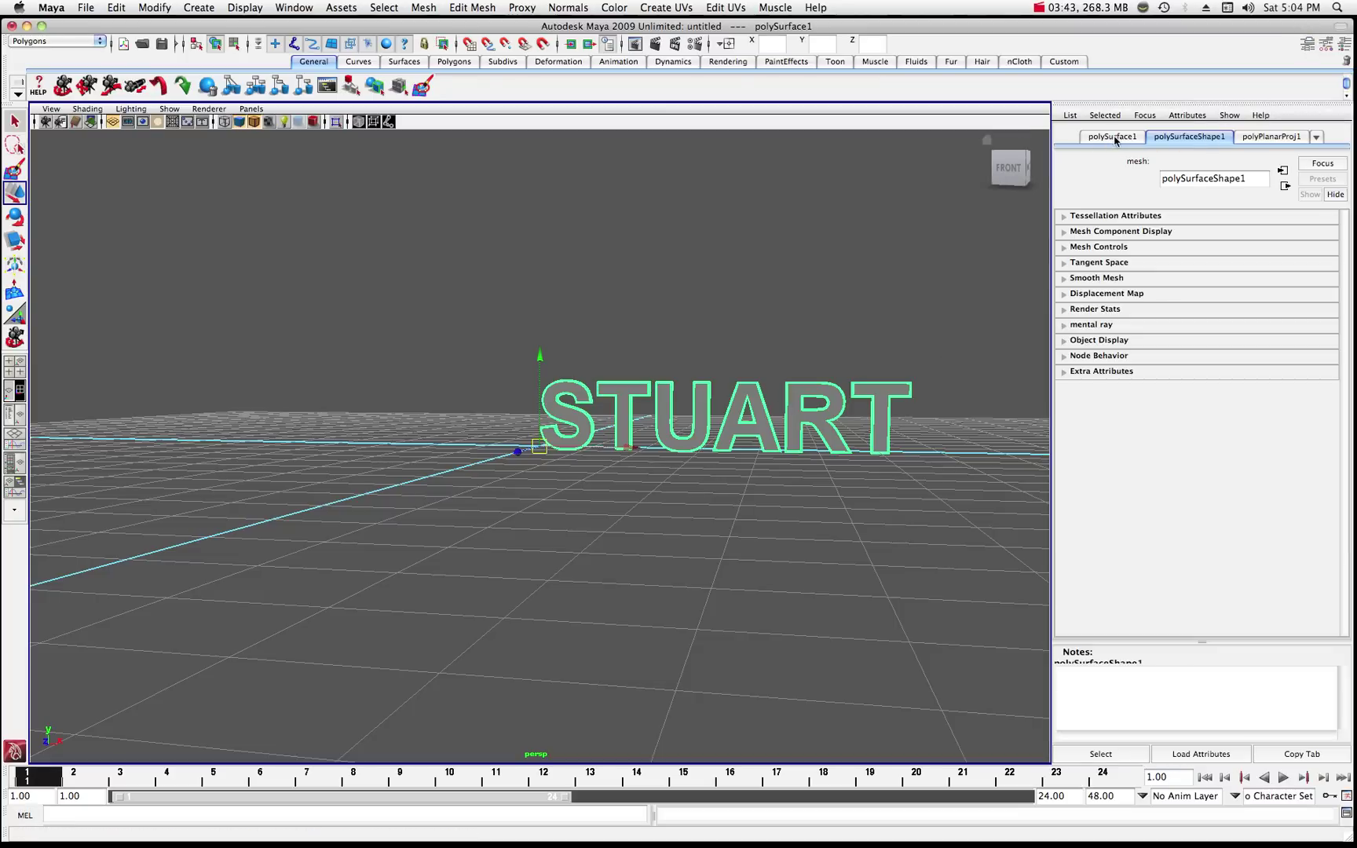
left_click(1268, 138)
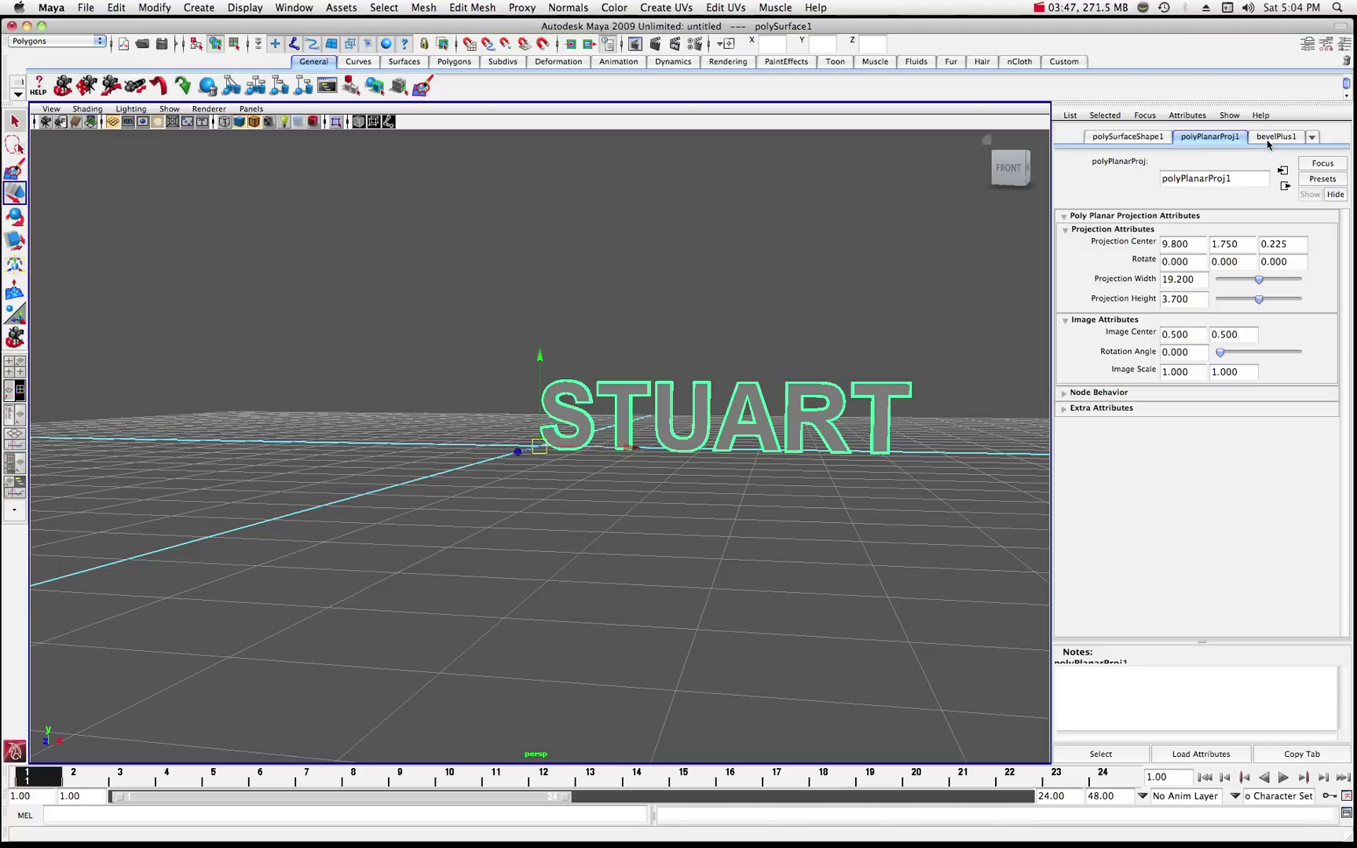
left_click(1145, 139)
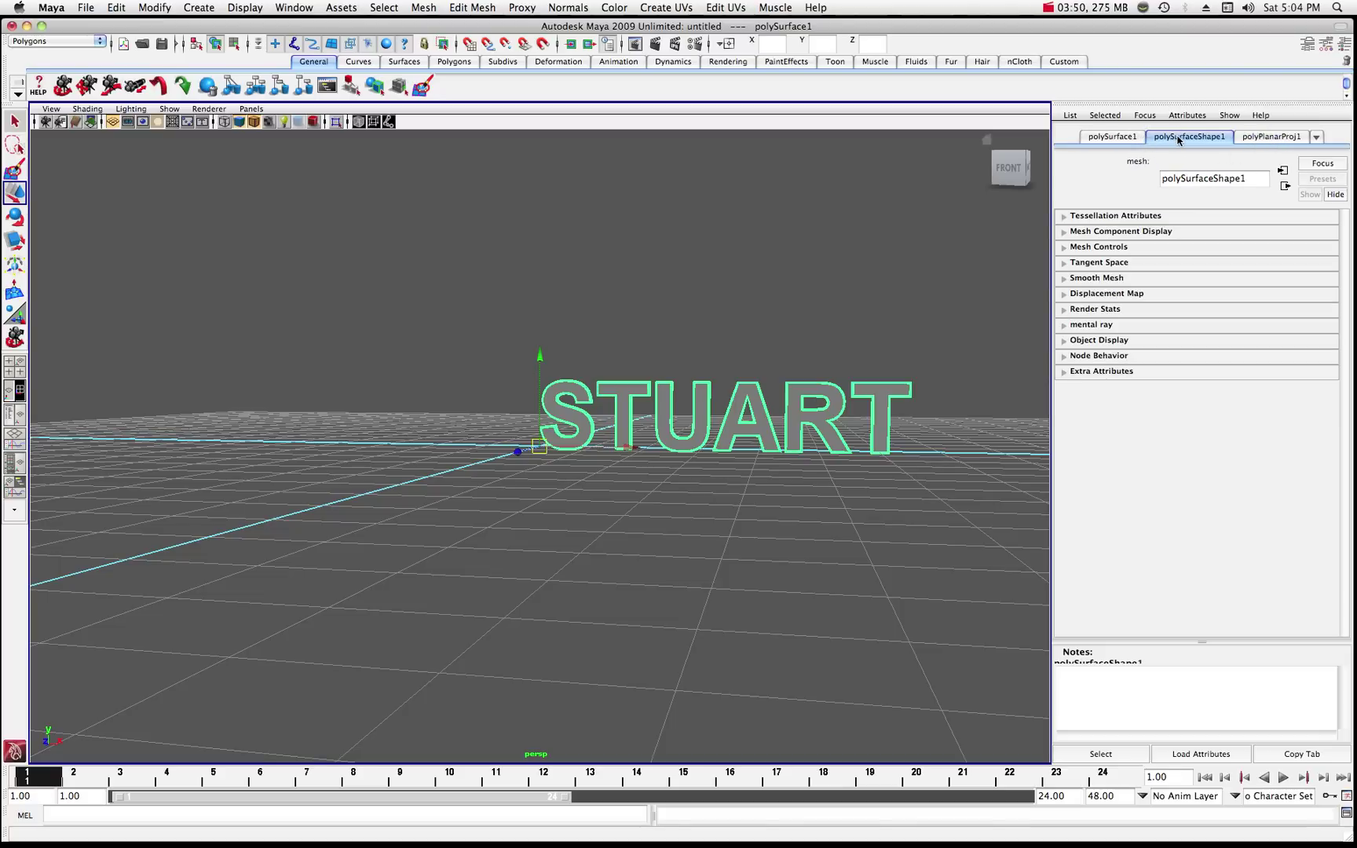
left_click(1115, 138)
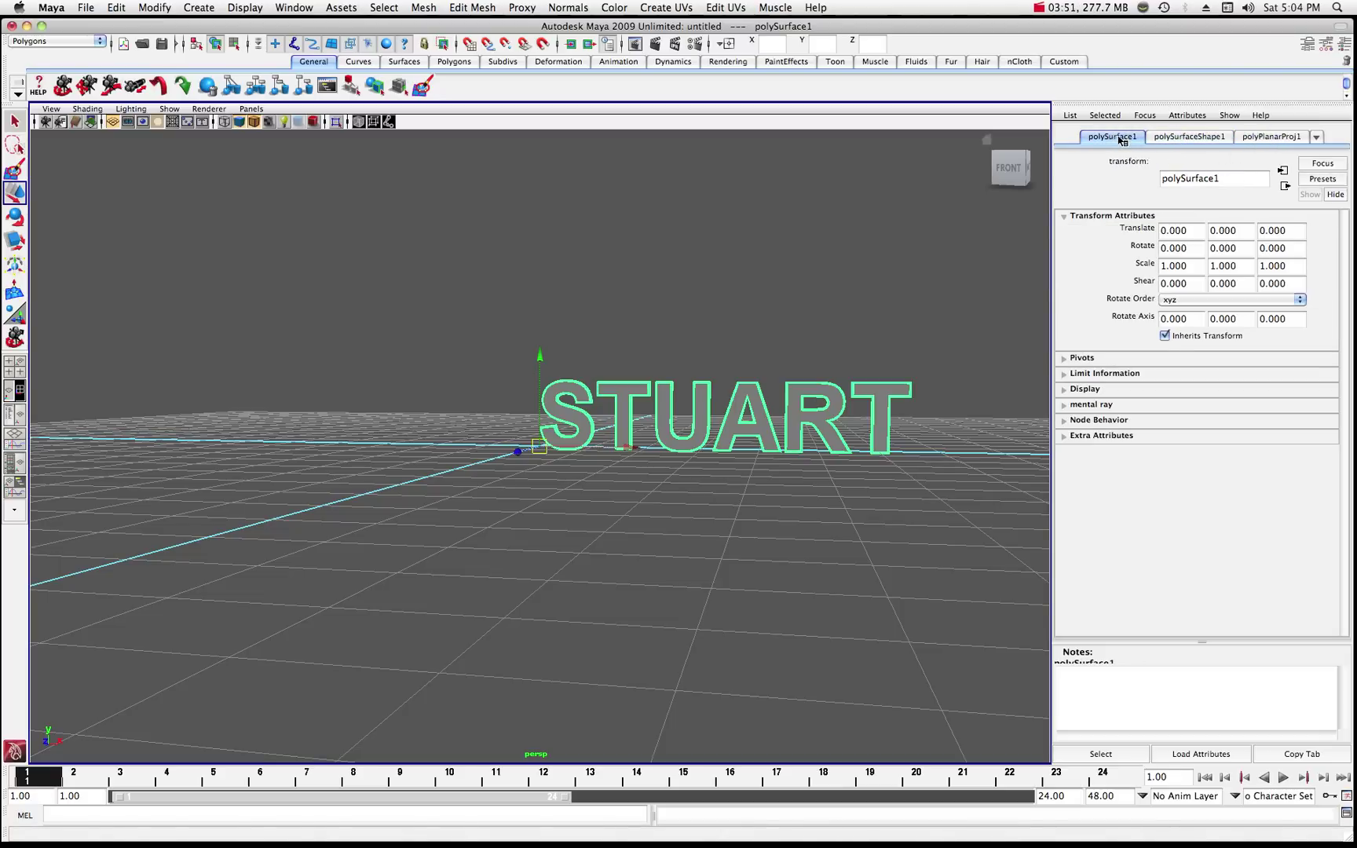
left_click(1318, 137)
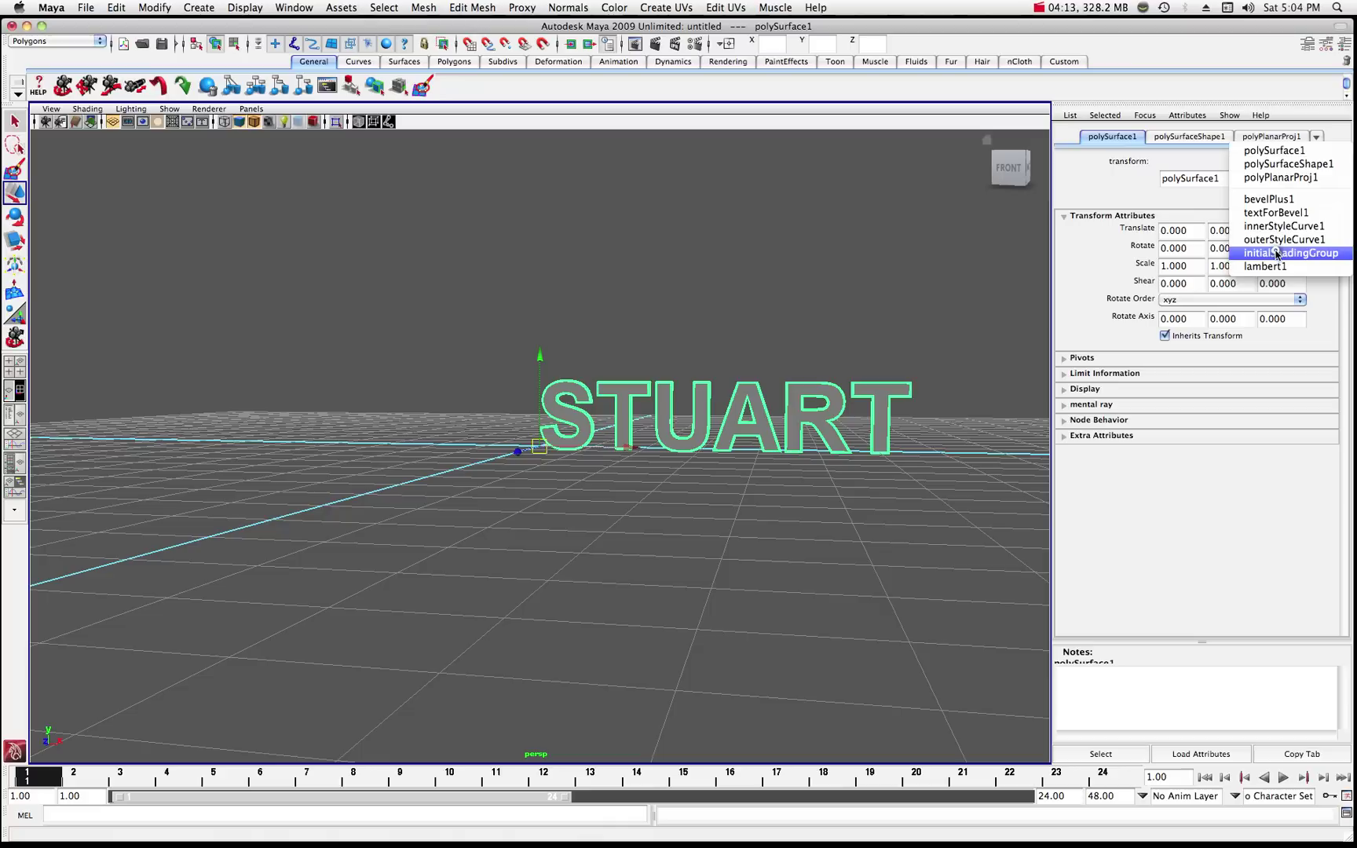
Show the bevelPlus1 settings and orbit to reveal the letters' sides.
left_click(1274, 201)
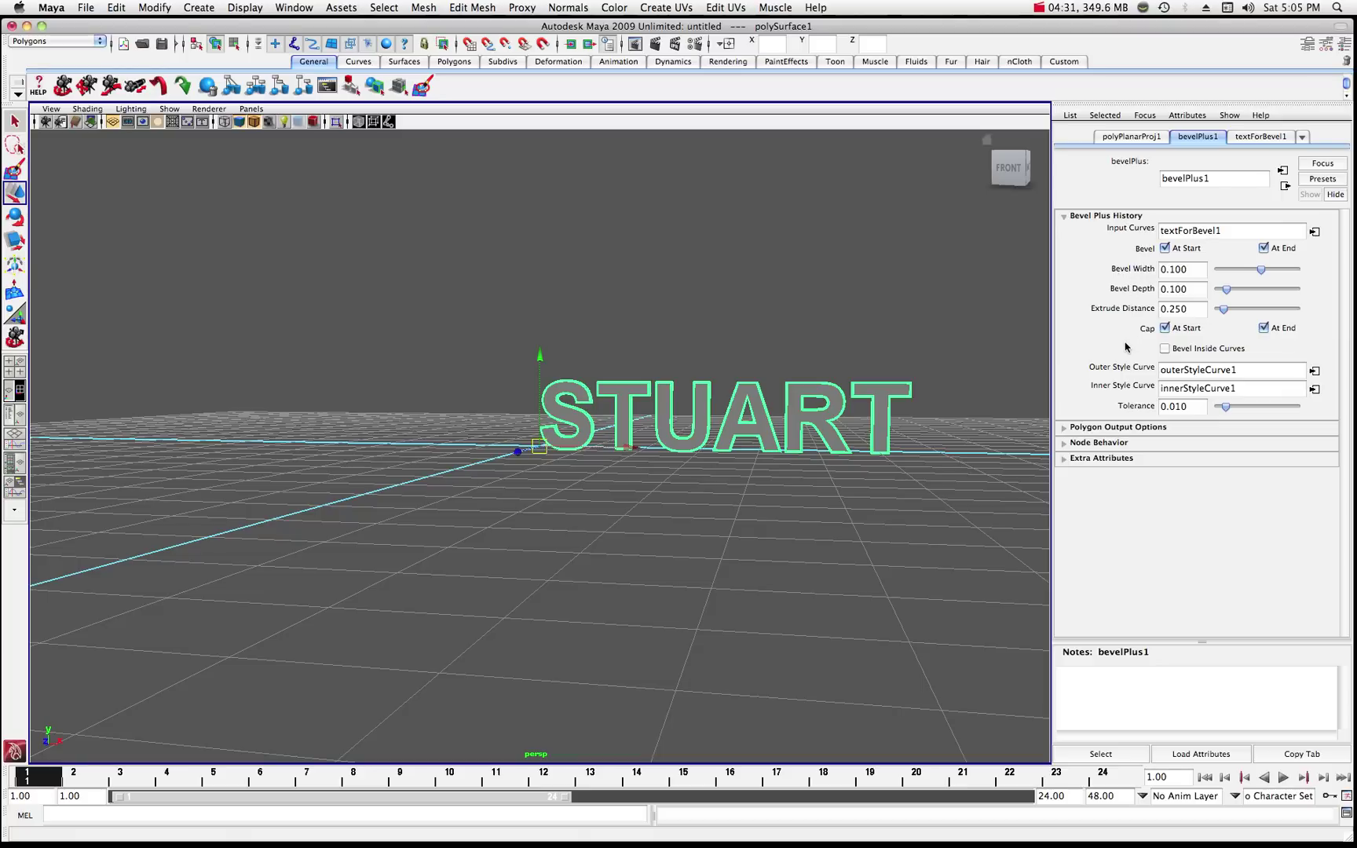
left_click(63, 86)
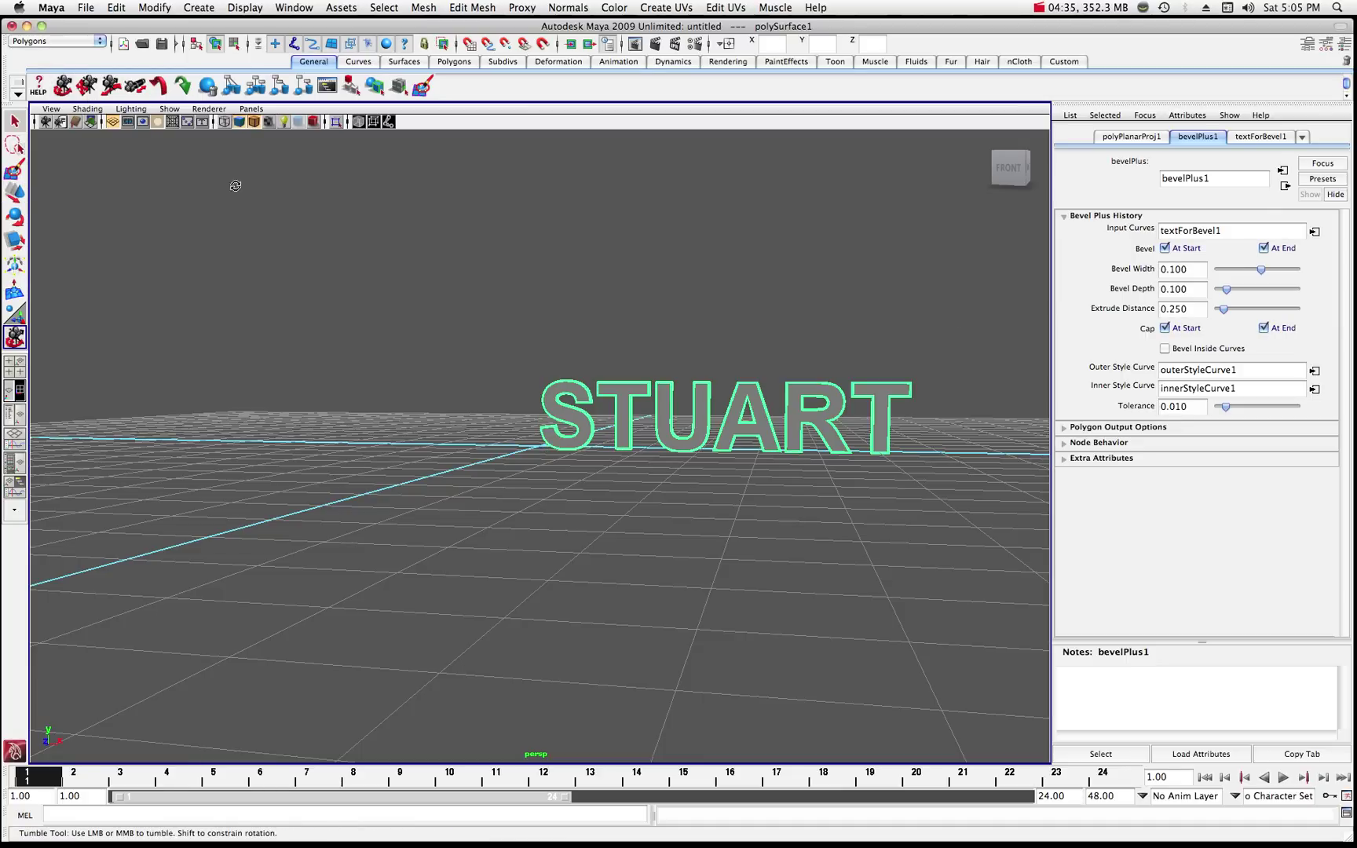
left_click_drag(740, 405, 666, 382)
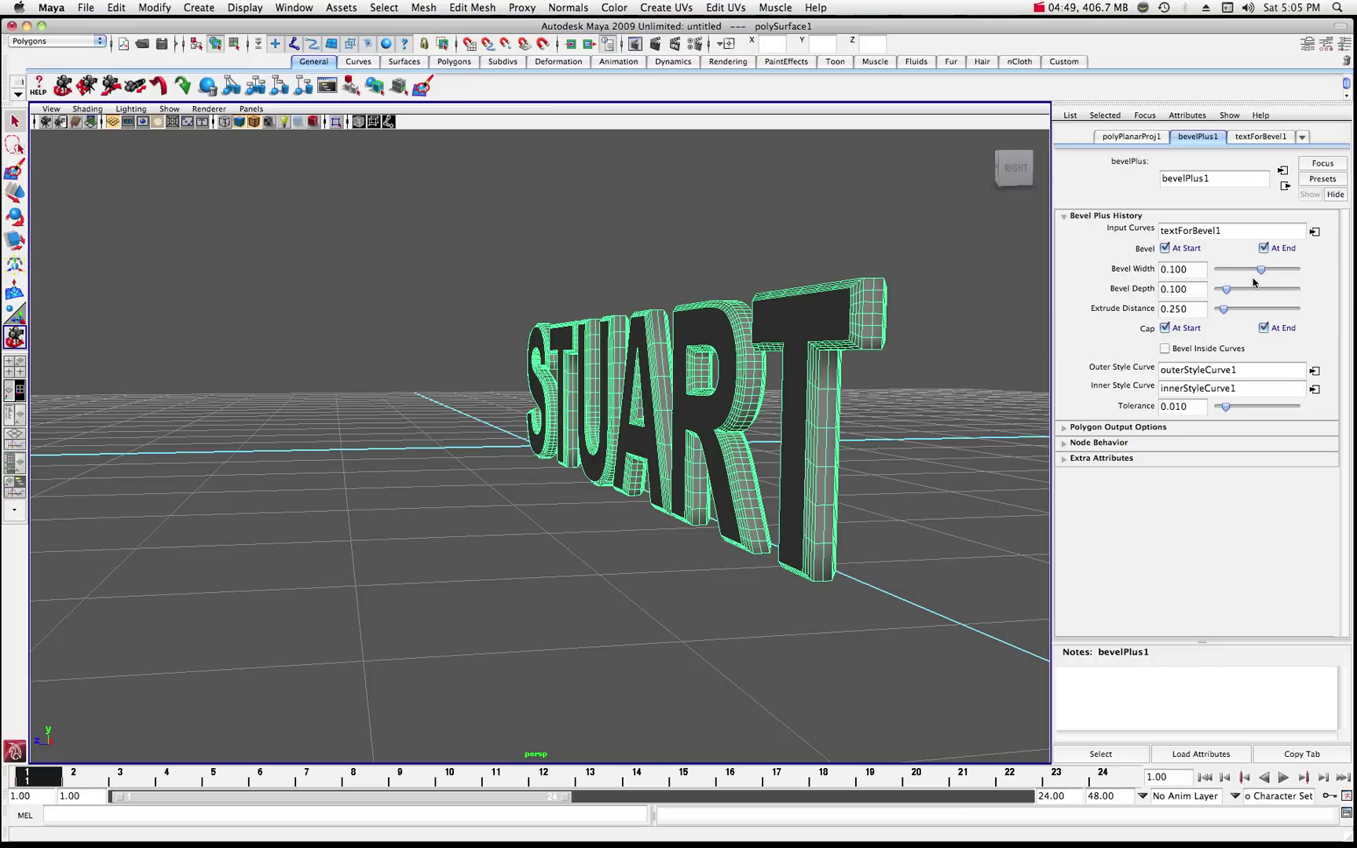
Adjust bevelPlus1 to bevel width 0.064, depth 0.183 and extrude distance 0.661.
mouse_move(1262, 271)
left_mouse_down()
mouse_move(1278, 272)
mouse_move(1256, 271)
left_mouse_up()
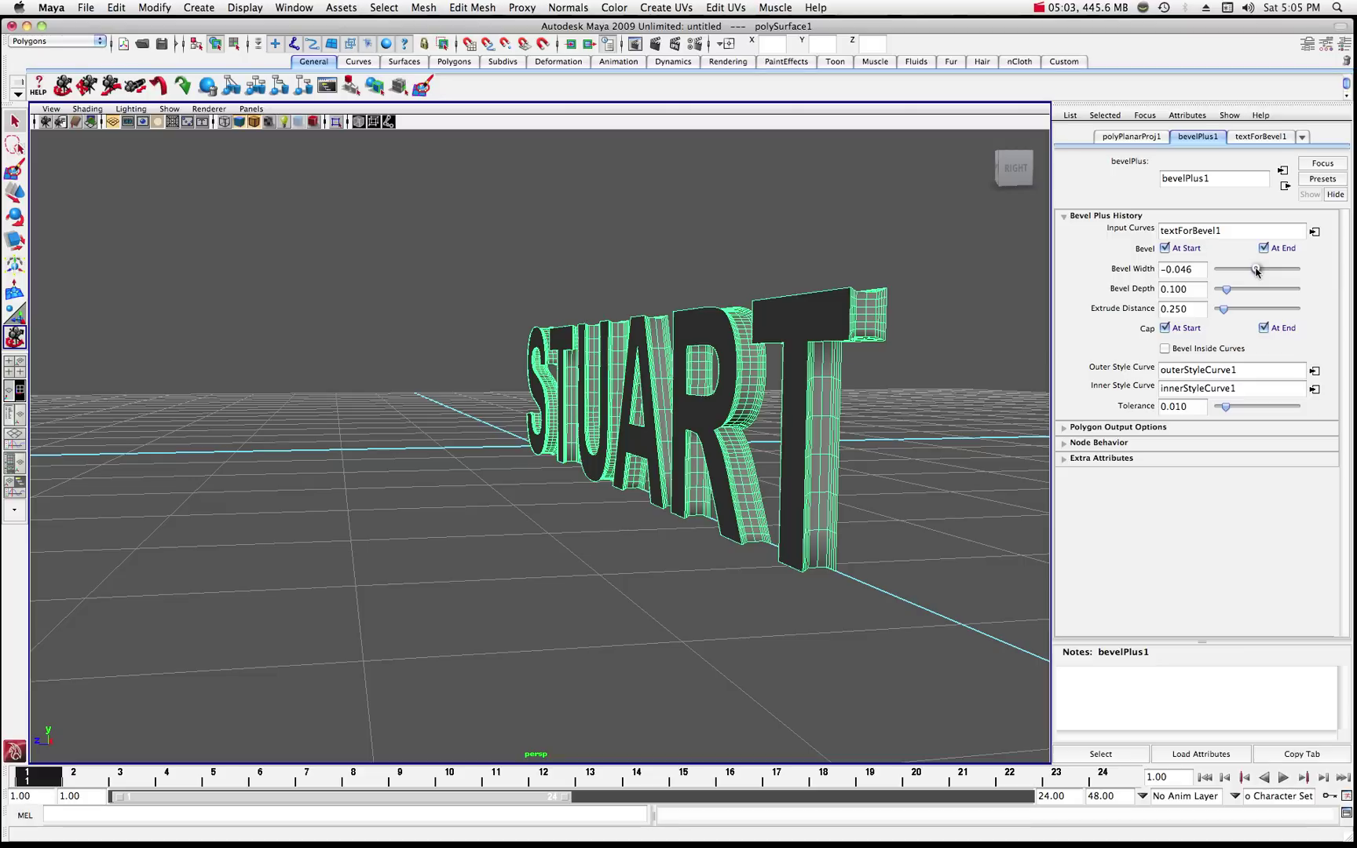
left_click_drag(1256, 271, 1261, 271)
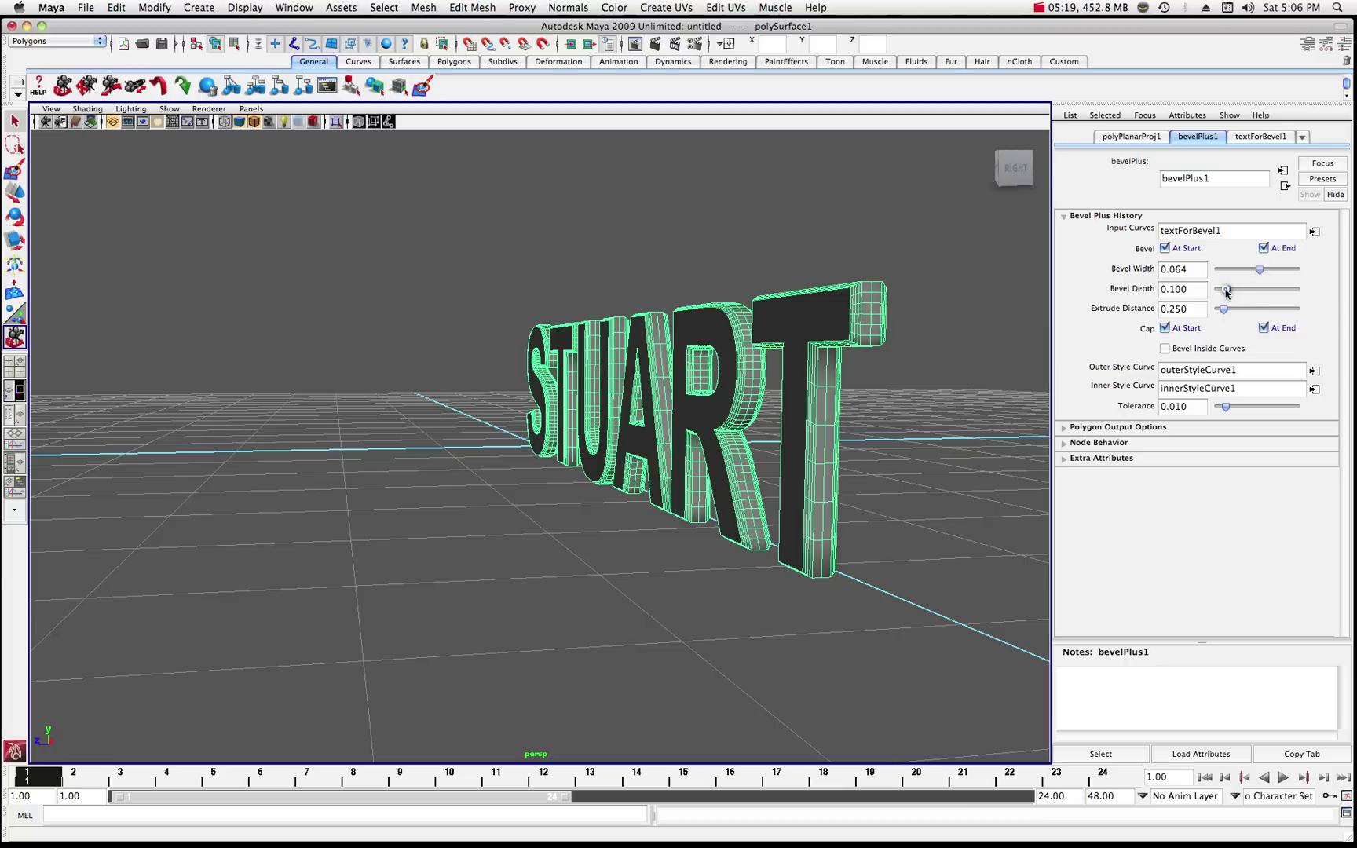
mouse_move(1227, 292)
left_mouse_down()
mouse_move(1281, 294)
mouse_move(1232, 292)
mouse_move(1226, 312)
mouse_move(1241, 312)
mouse_move(1231, 311)
left_mouse_up()
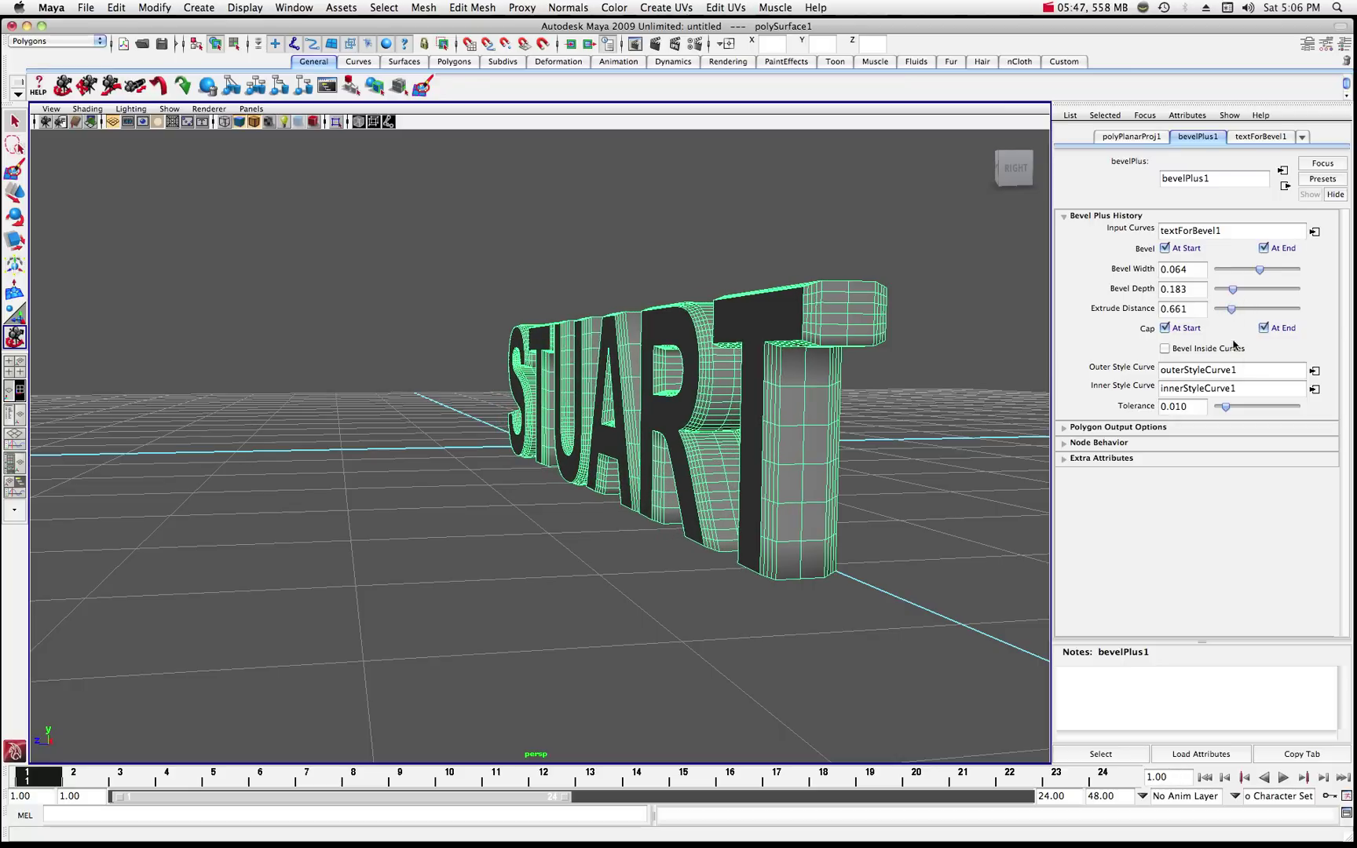
Open outerStyleCurve1 and try the Straight In, Convex Out and Convex In styles.
left_click(1315, 372)
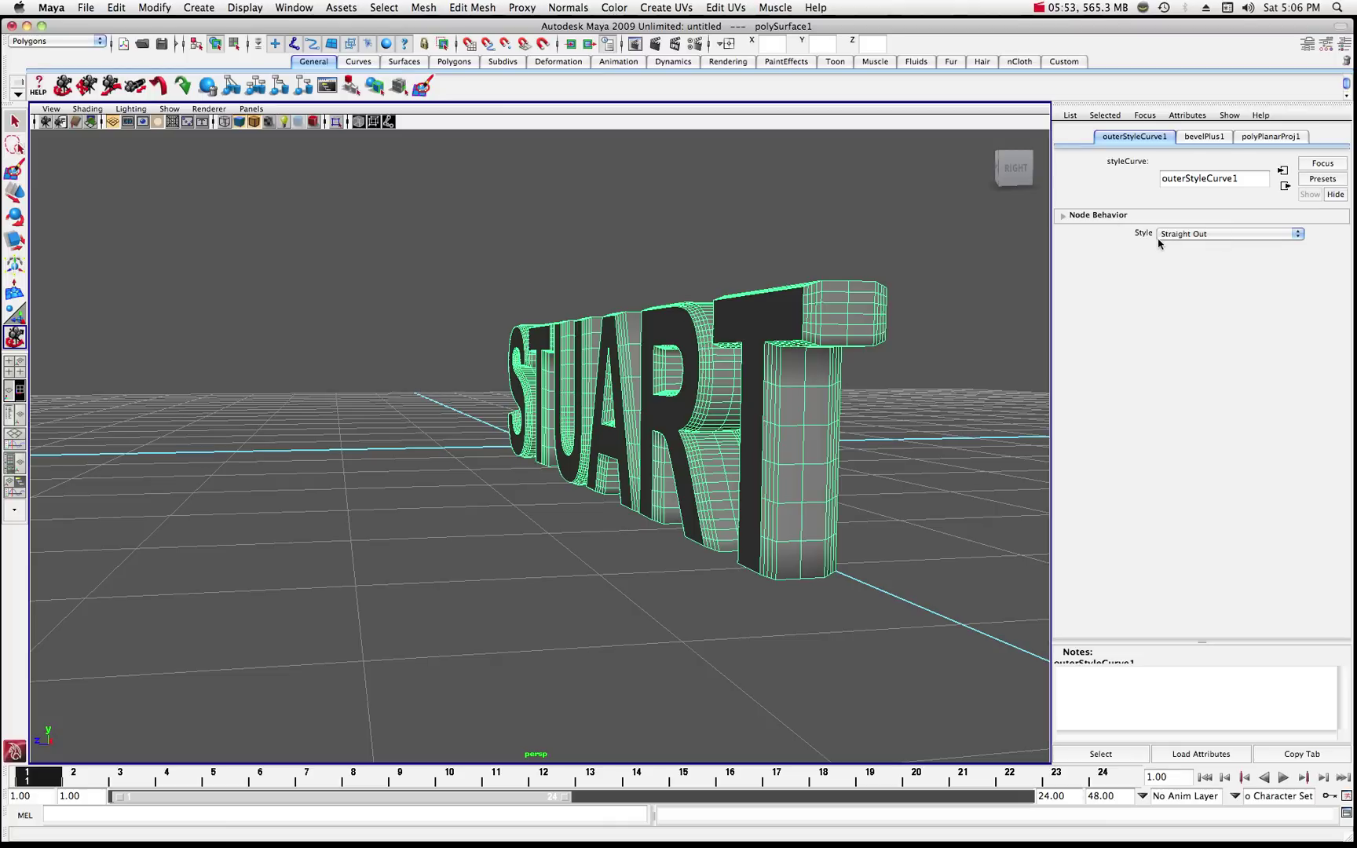
left_click(1298, 234)
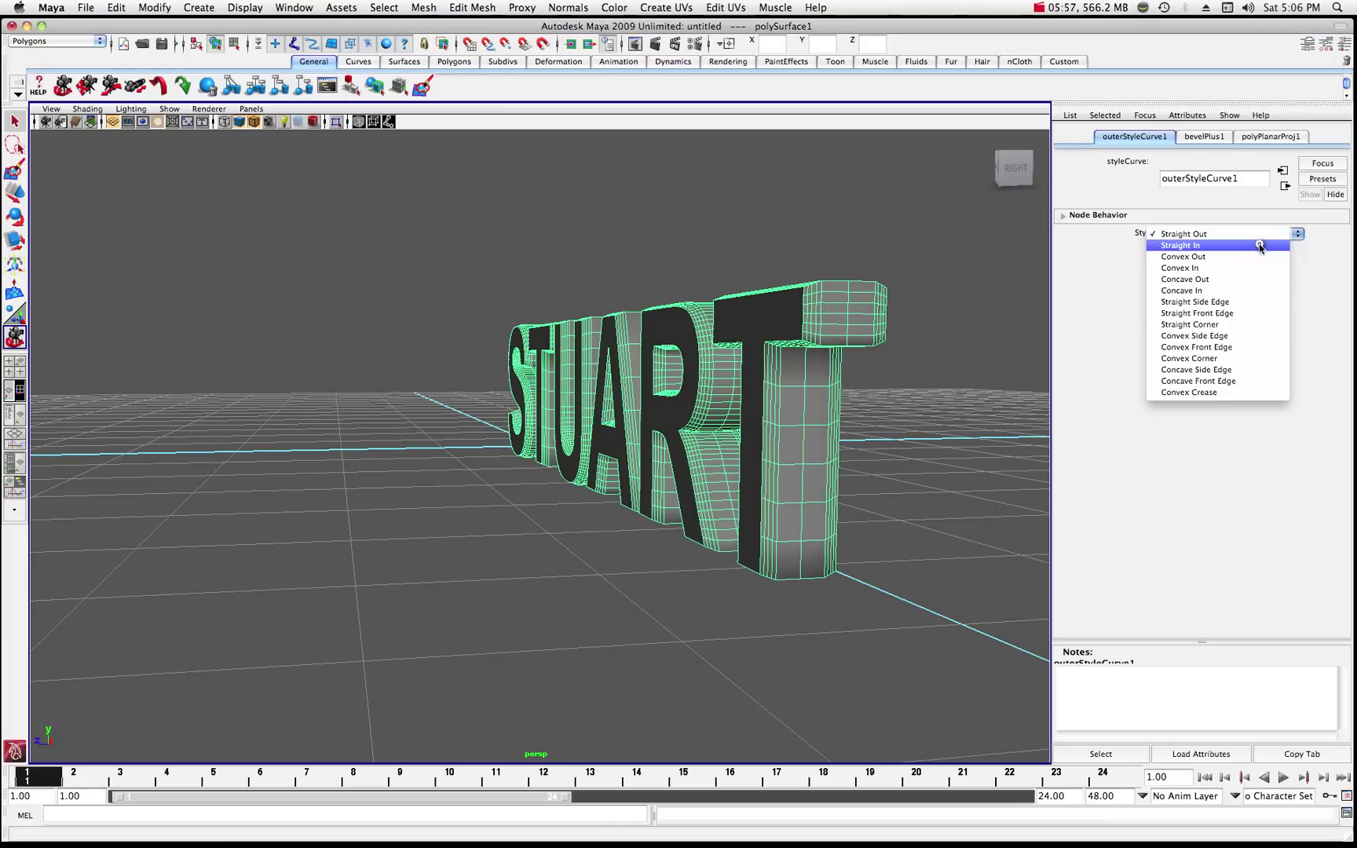
left_click(1191, 247)
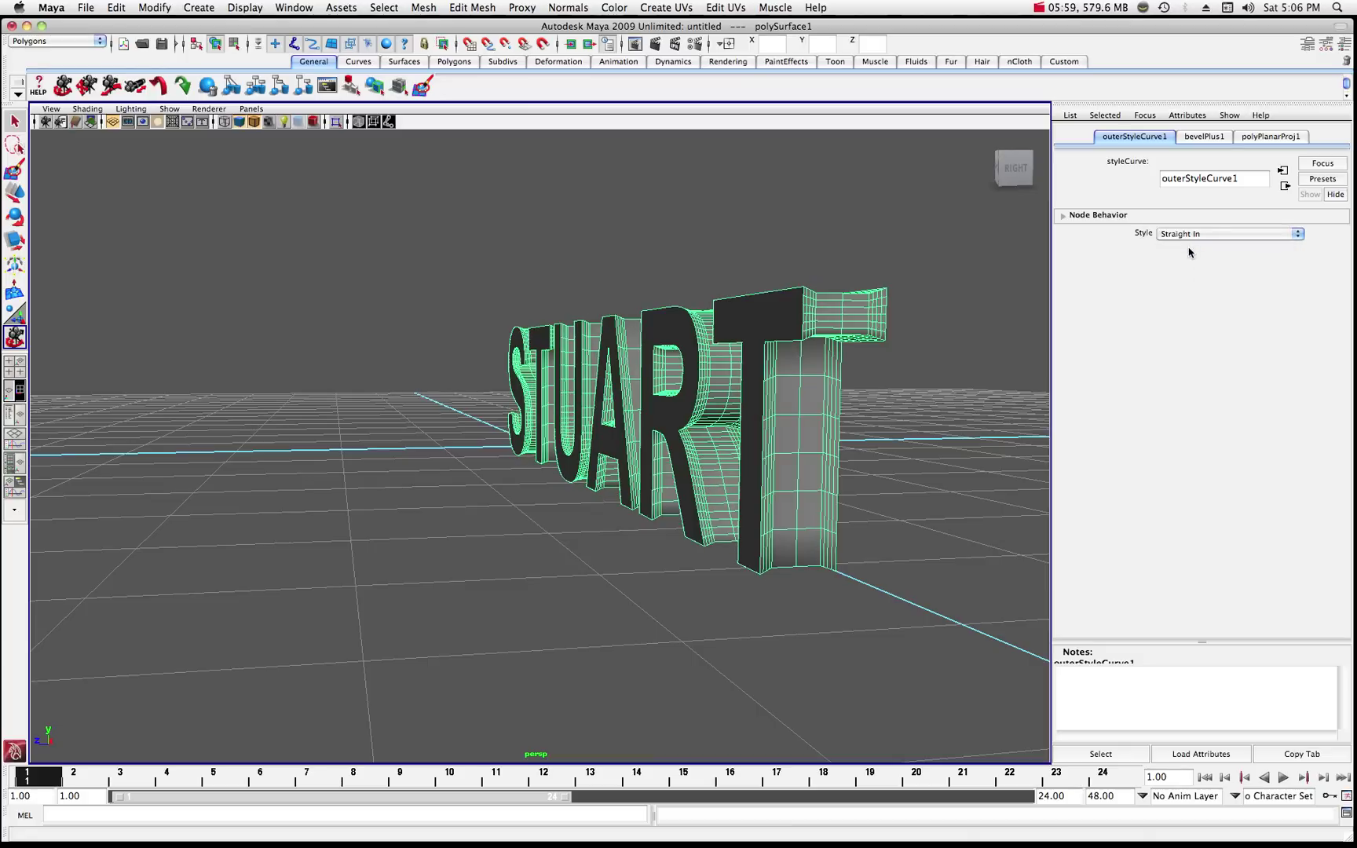
left_click(1298, 235)
left_click(1234, 247)
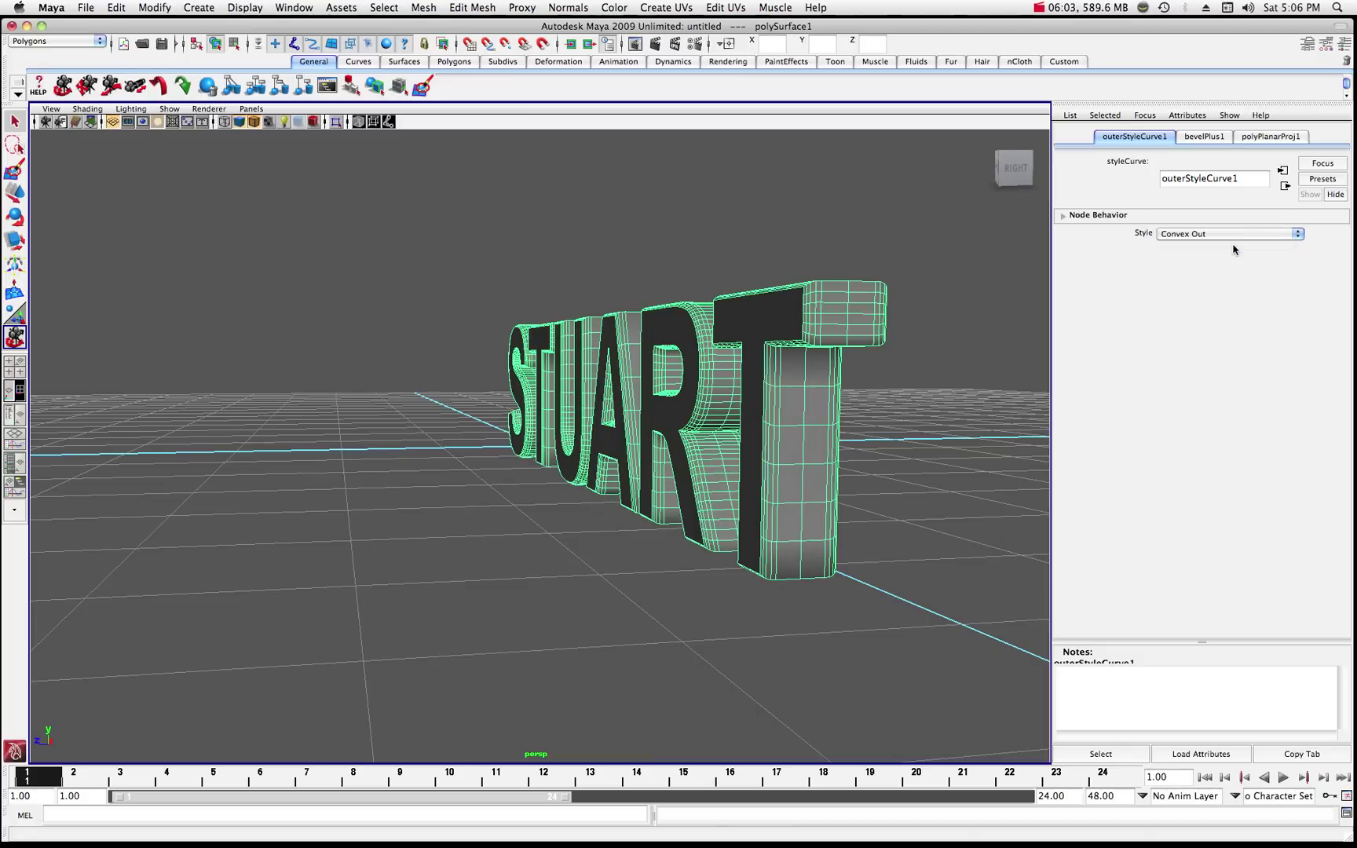
left_click(1297, 235)
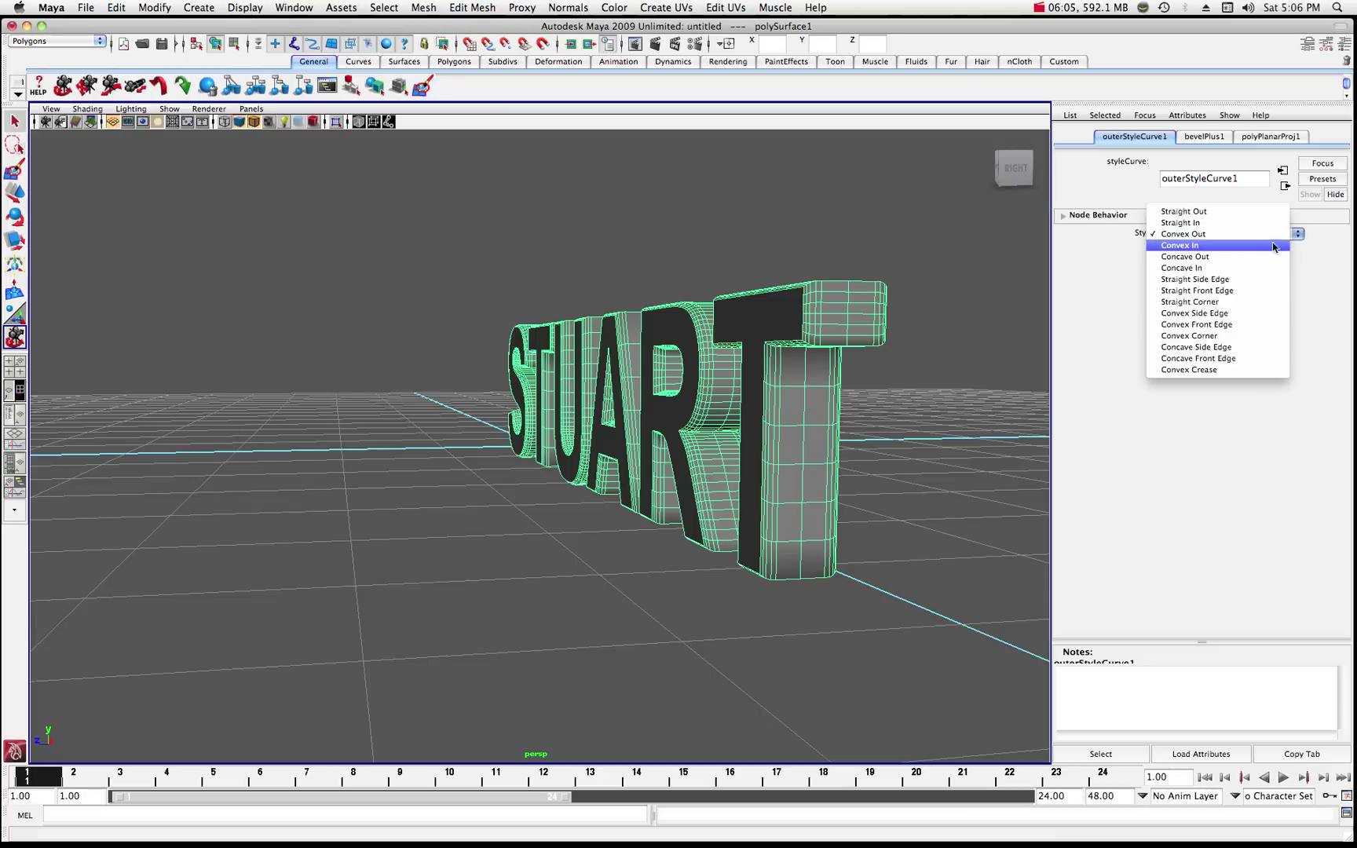
left_click(1260, 250)
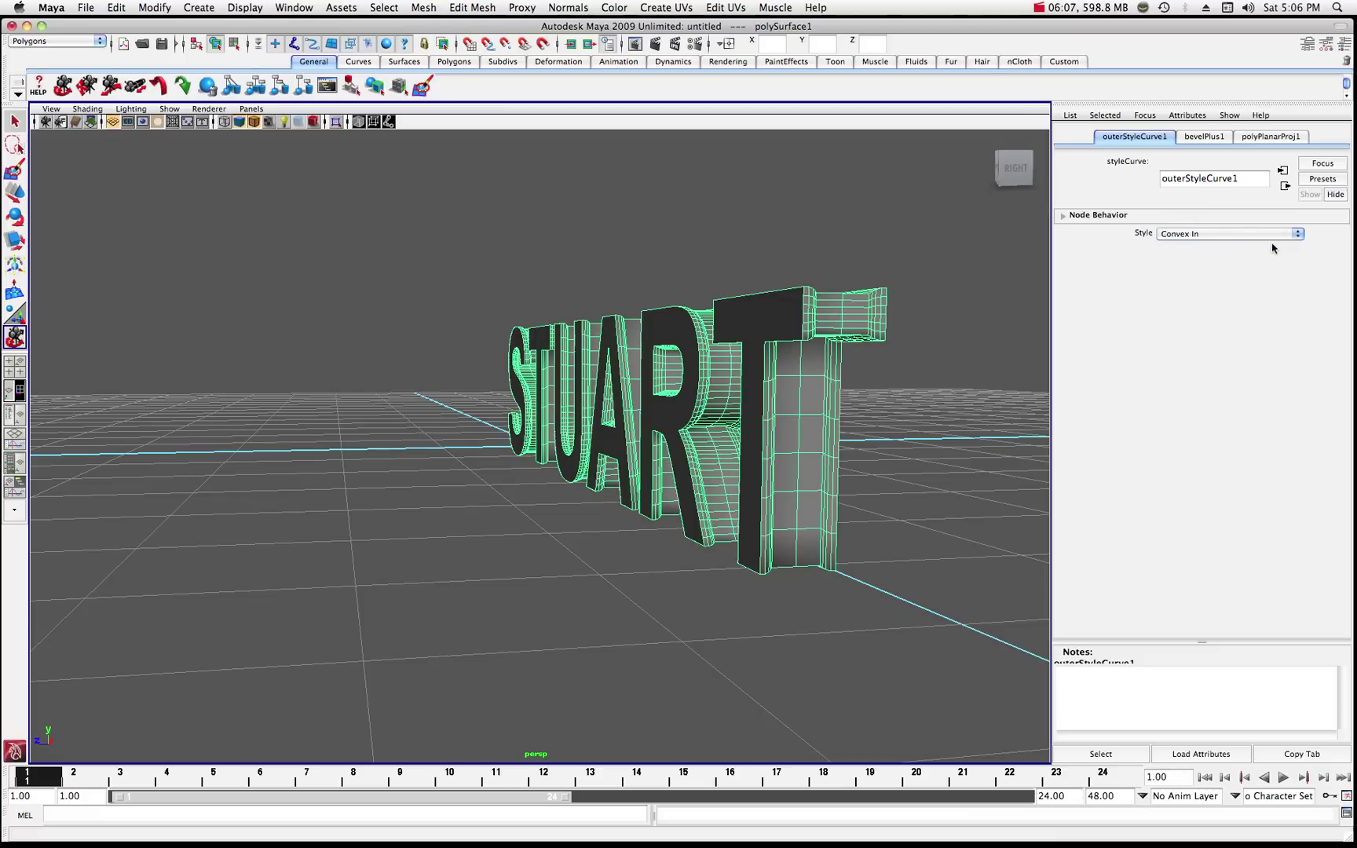
Try Concave Out and Concave In, then settle on Straight Out.
left_click(1297, 234)
left_click(1255, 250)
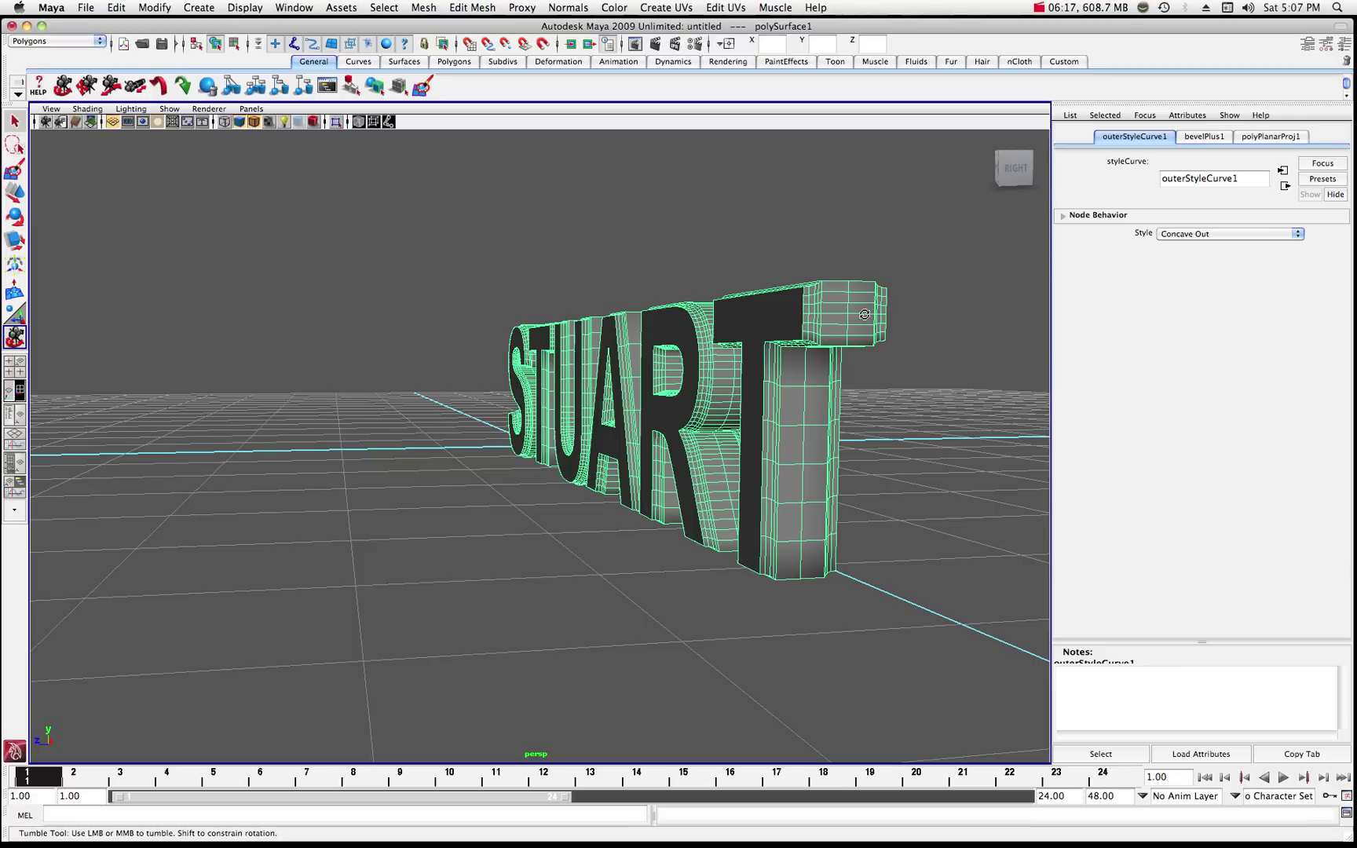
left_click(1301, 238)
left_click(1274, 248)
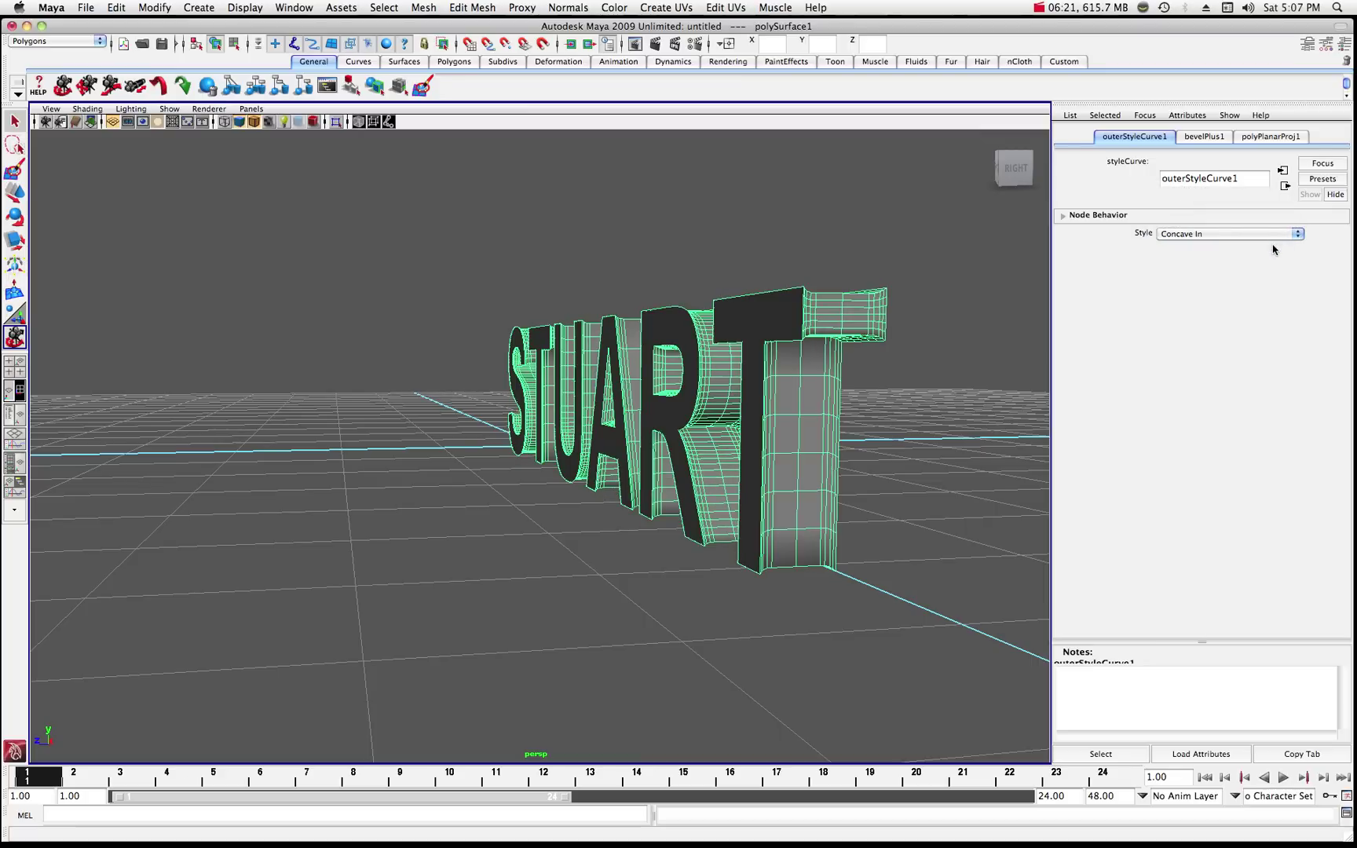
left_click(1297, 234)
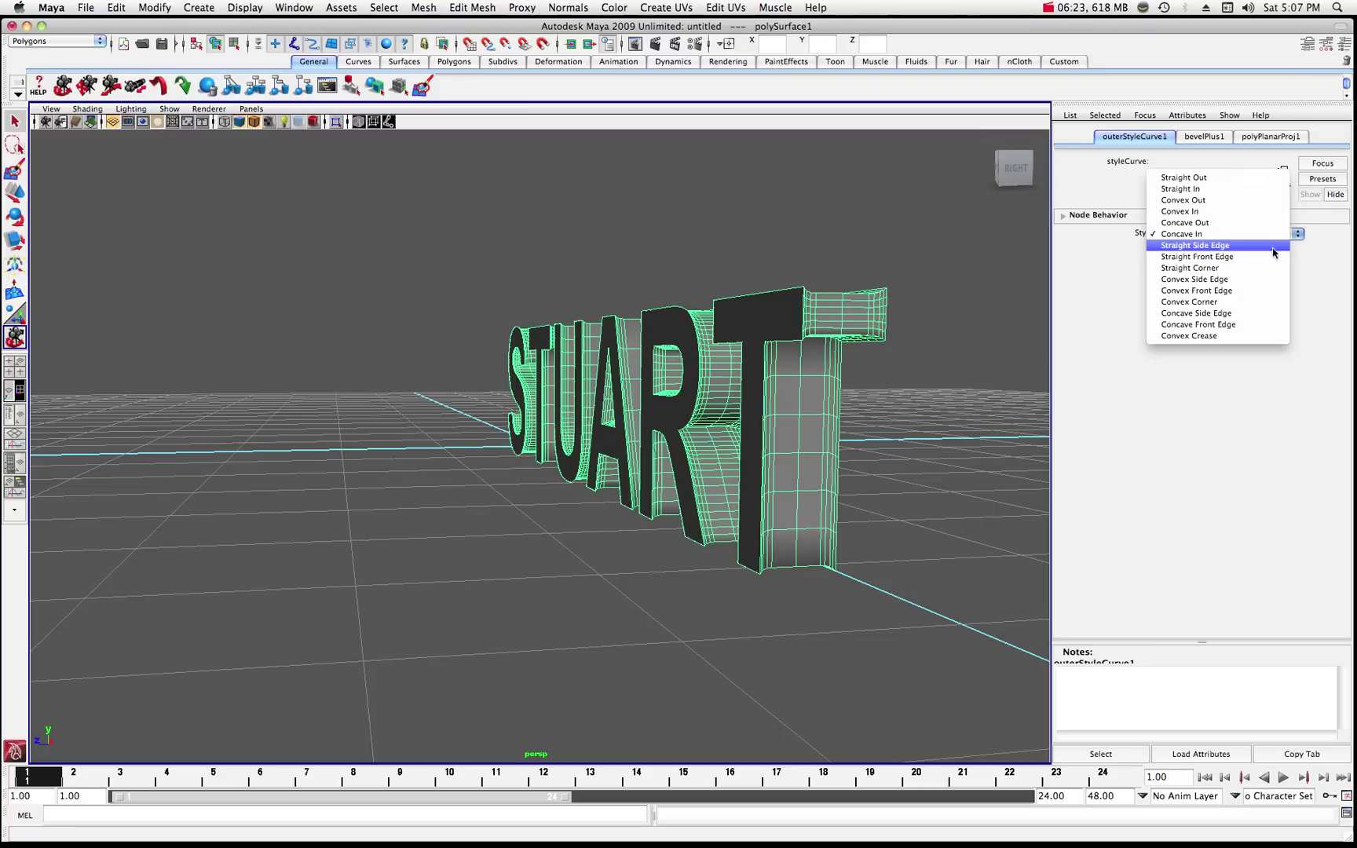
left_click(1186, 177)
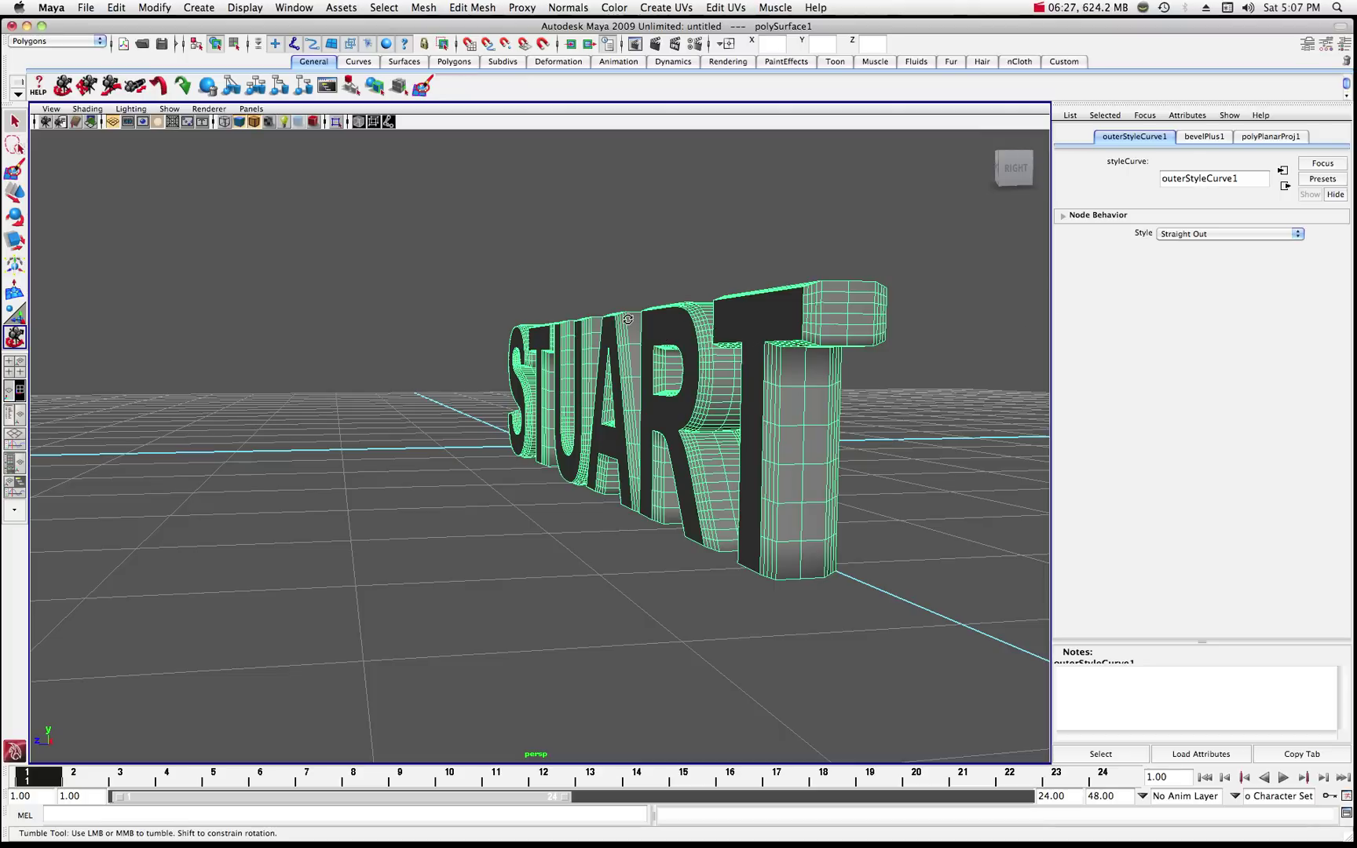
Orbit from above to face the text, then return to the bevelPlus1 tab.
left_click_drag(295, 322, 447, 302)
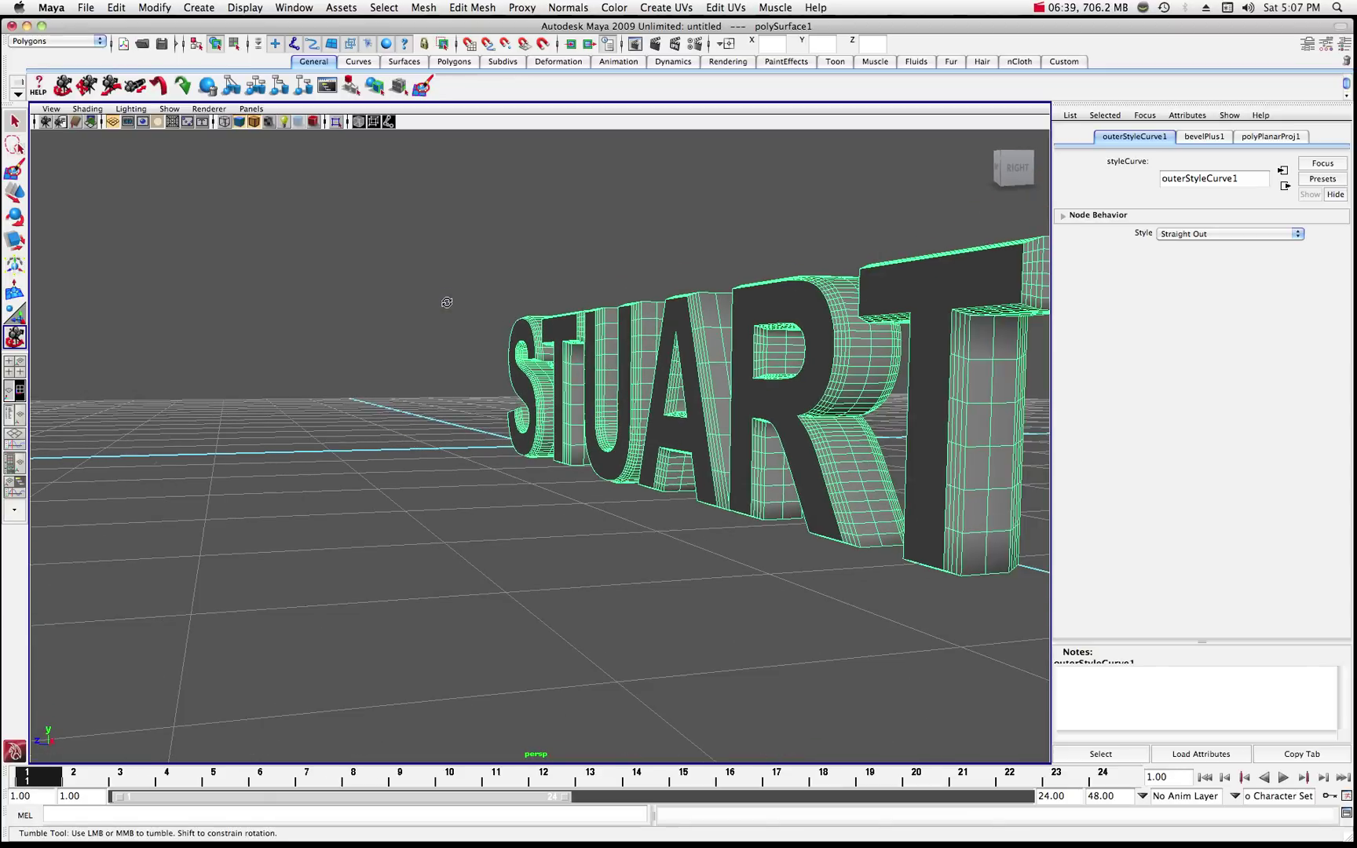
left_click_drag(447, 303, 498, 331)
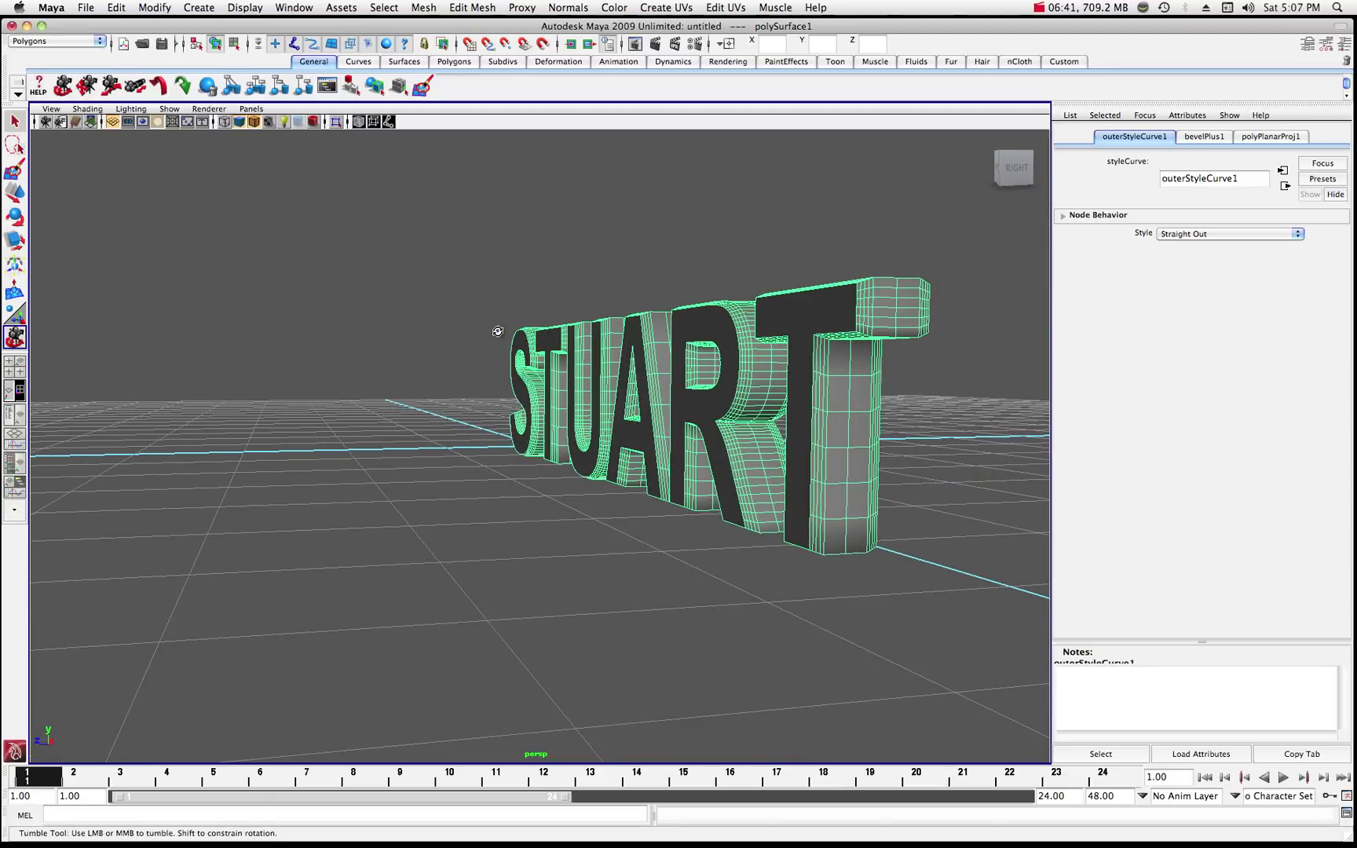
left_click(1204, 136)
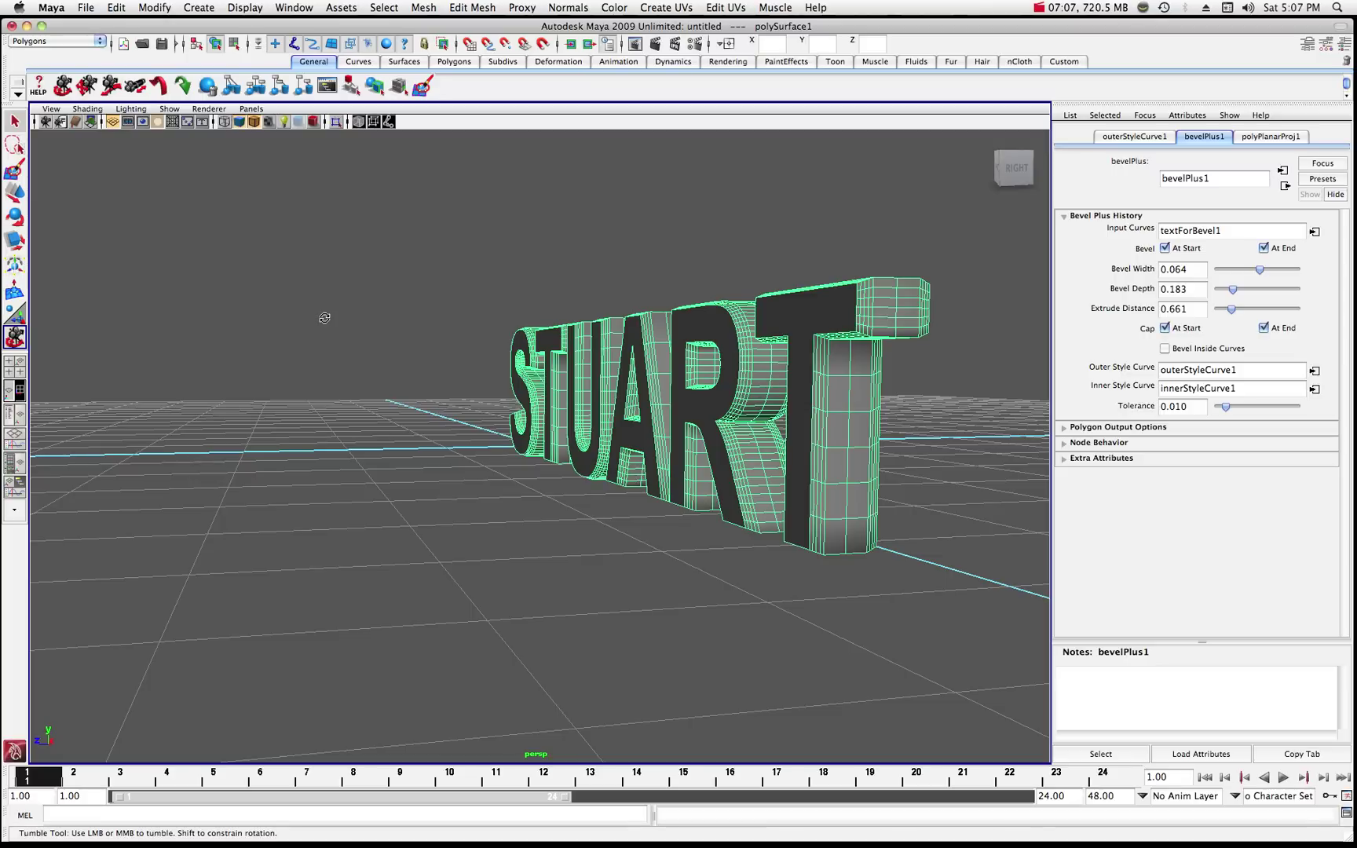
Orbit to a front view of the beveled STUART text and select the text mesh.
left_click_drag(324, 310, 498, 295)
key("q")
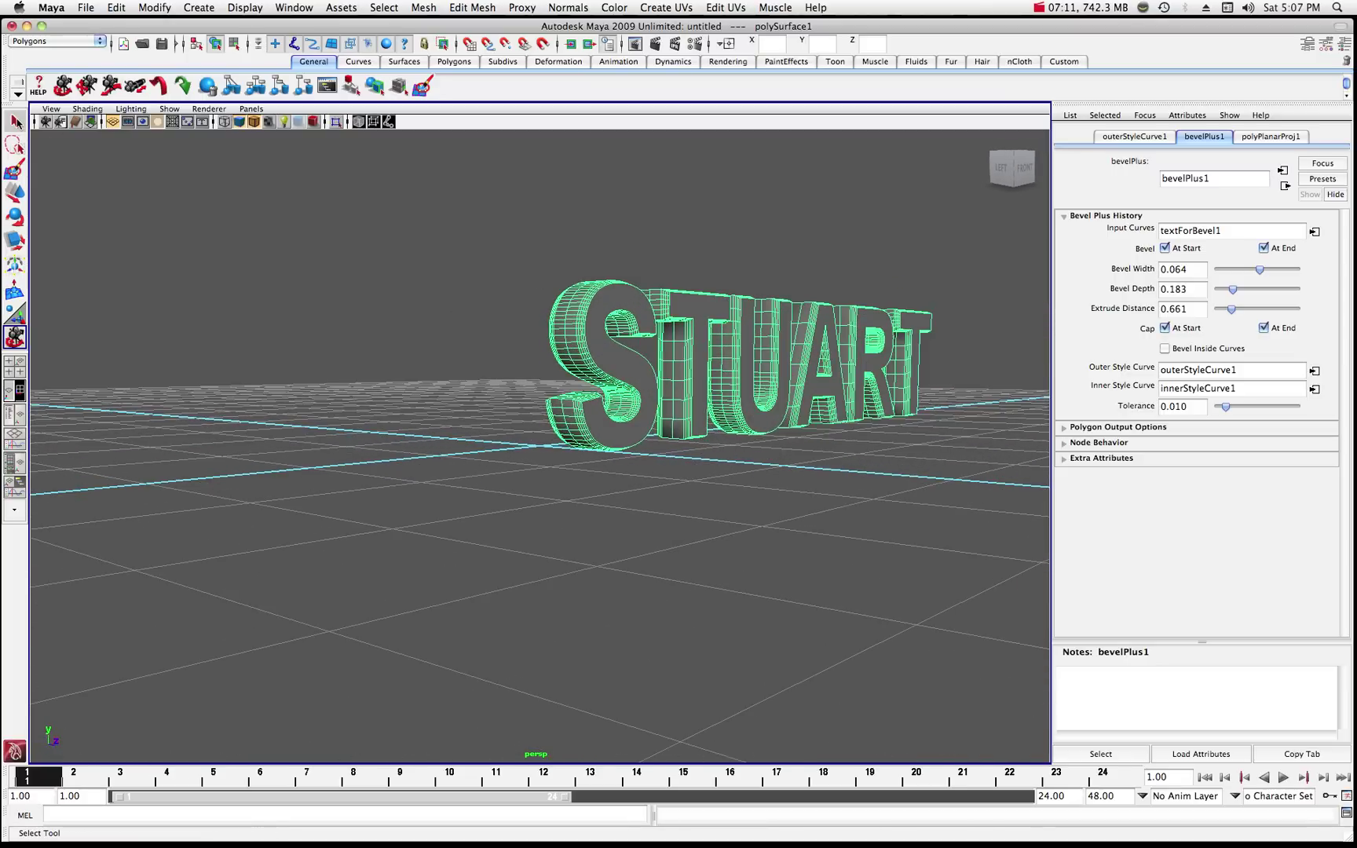
left_click(597, 303)
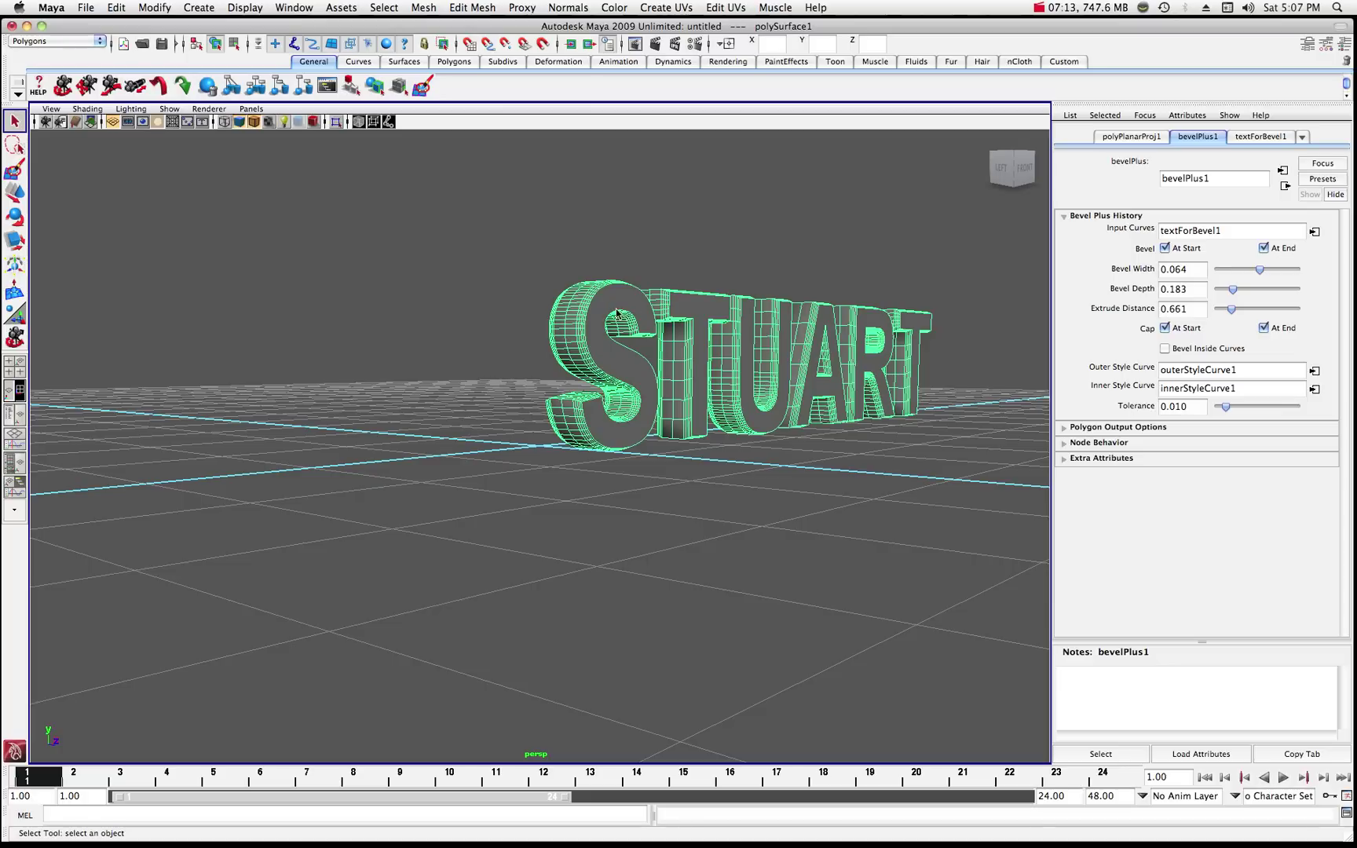